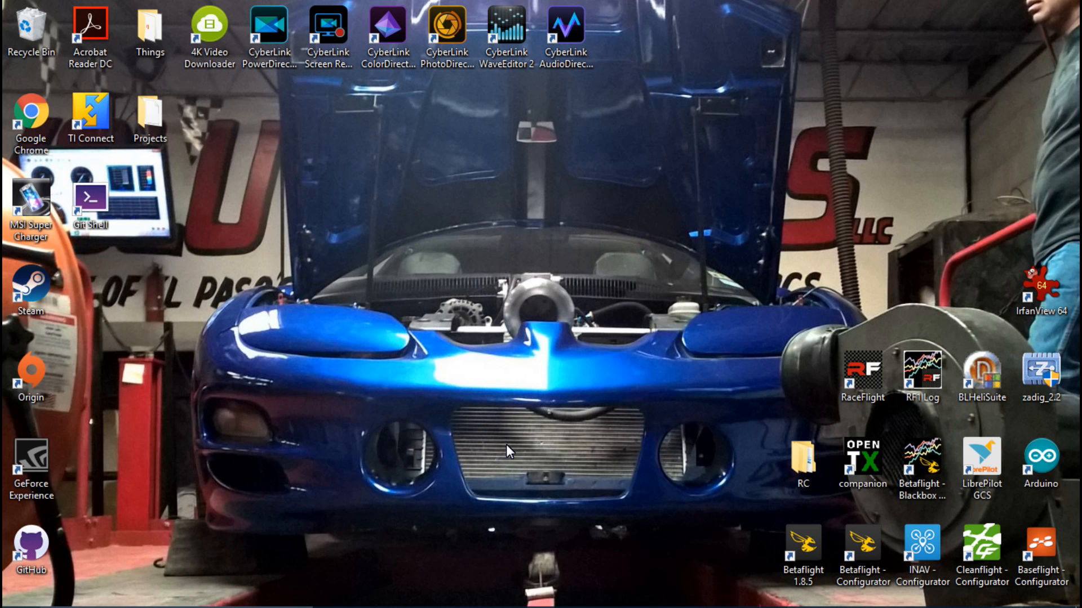
Step: Examine the Betaflight Configurator welcome page and the desktop shortcuts for Baseflight, Cleanflight, INAV and RaceFlight
double_click(864, 547)
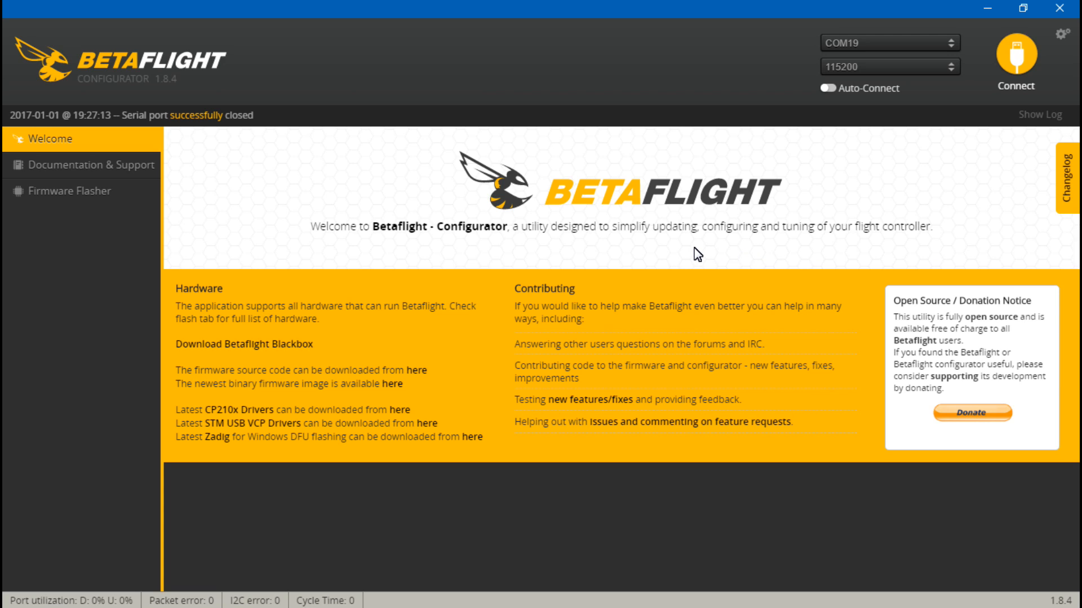
left_click(983, 7)
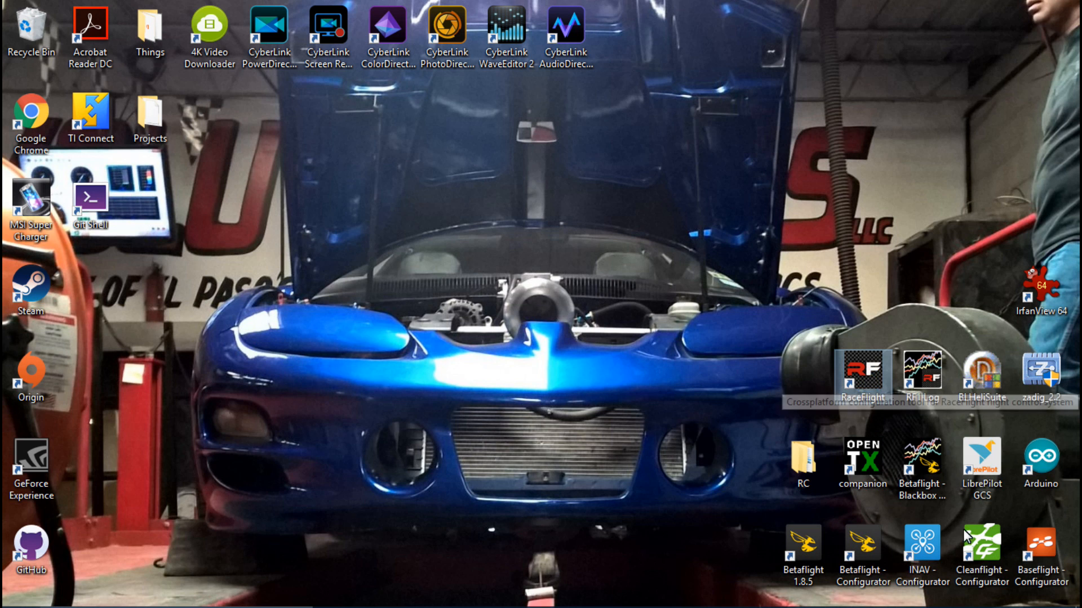
left_click(1048, 546)
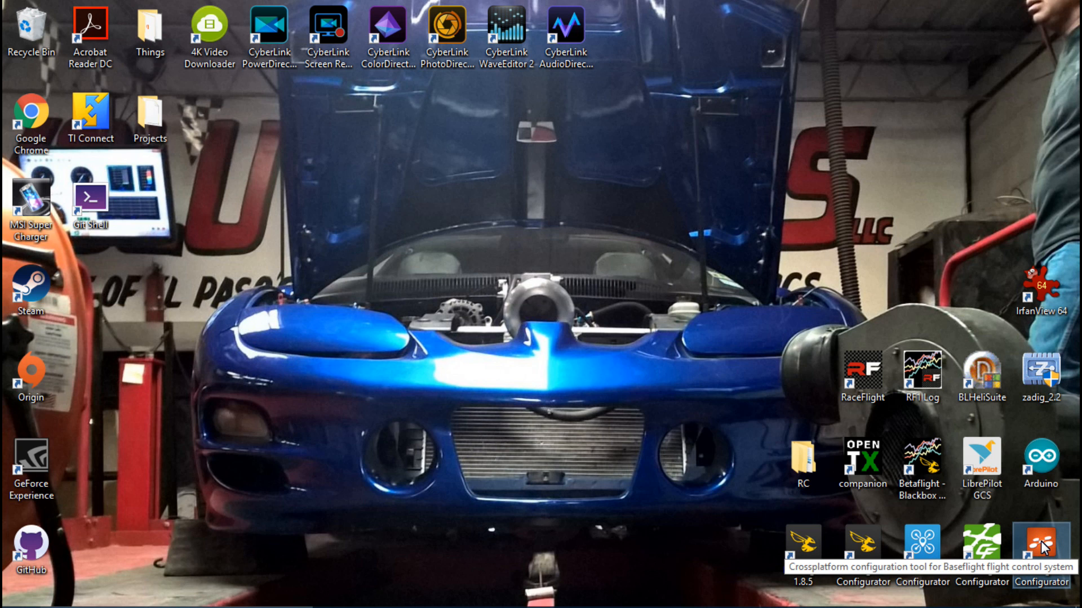
left_click(980, 542)
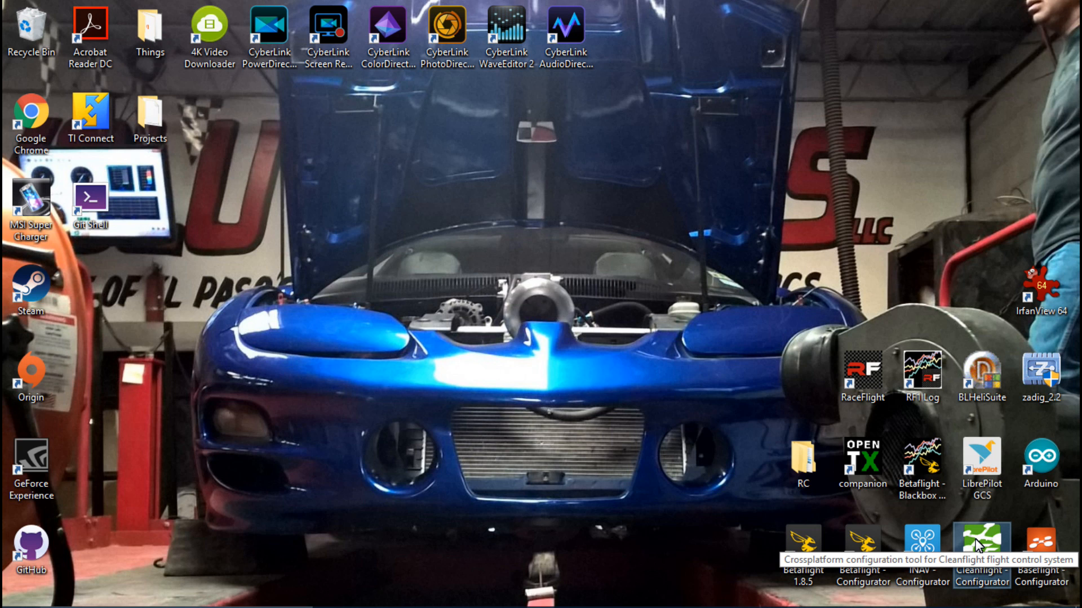
left_click(855, 550)
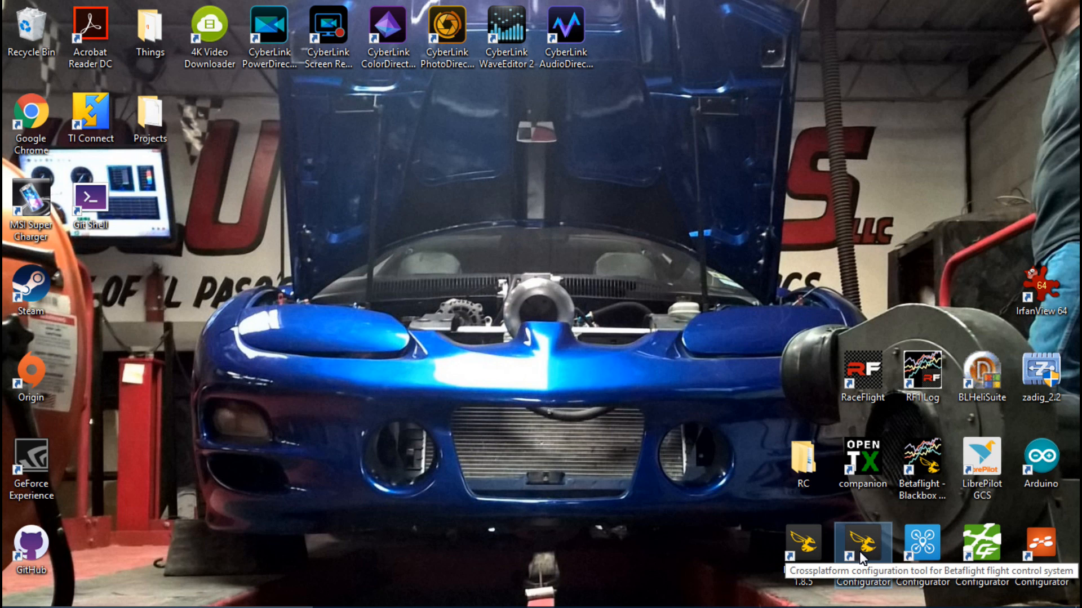
left_click(979, 545)
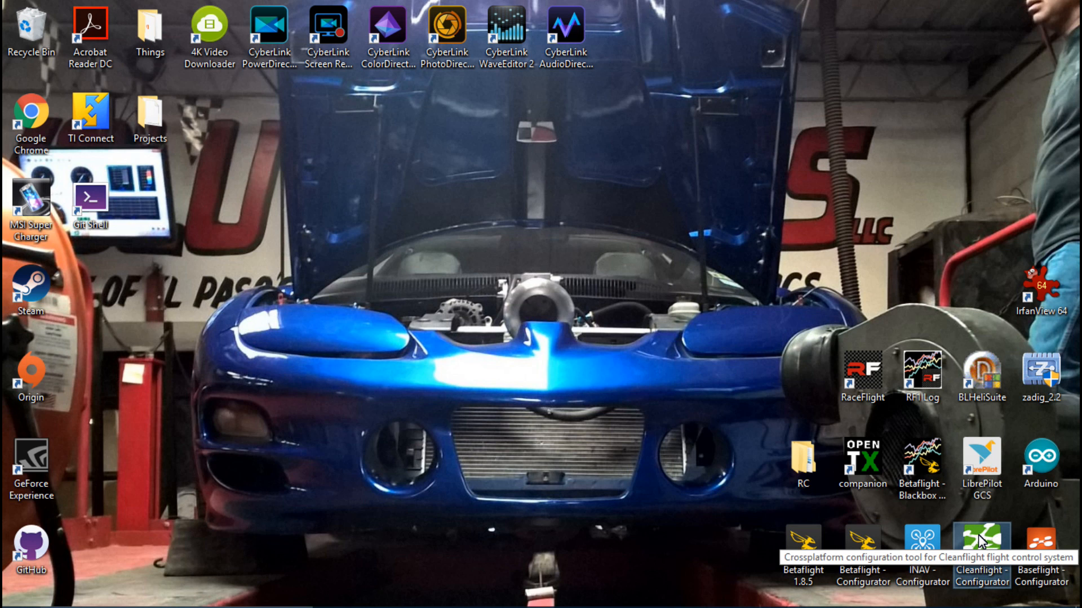
left_click(858, 542)
left_click(923, 547)
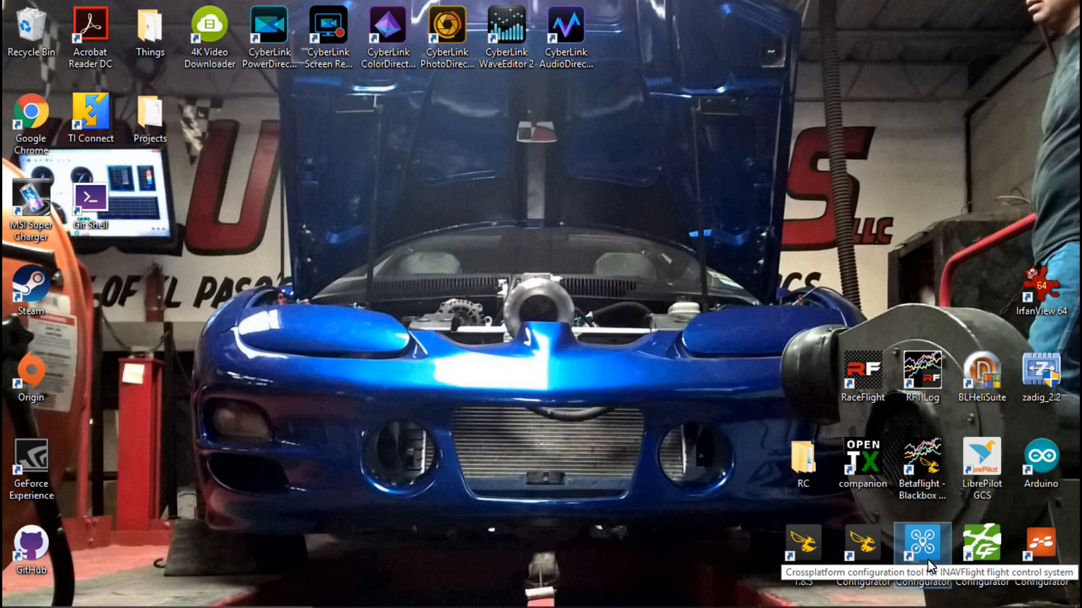
left_click(873, 381)
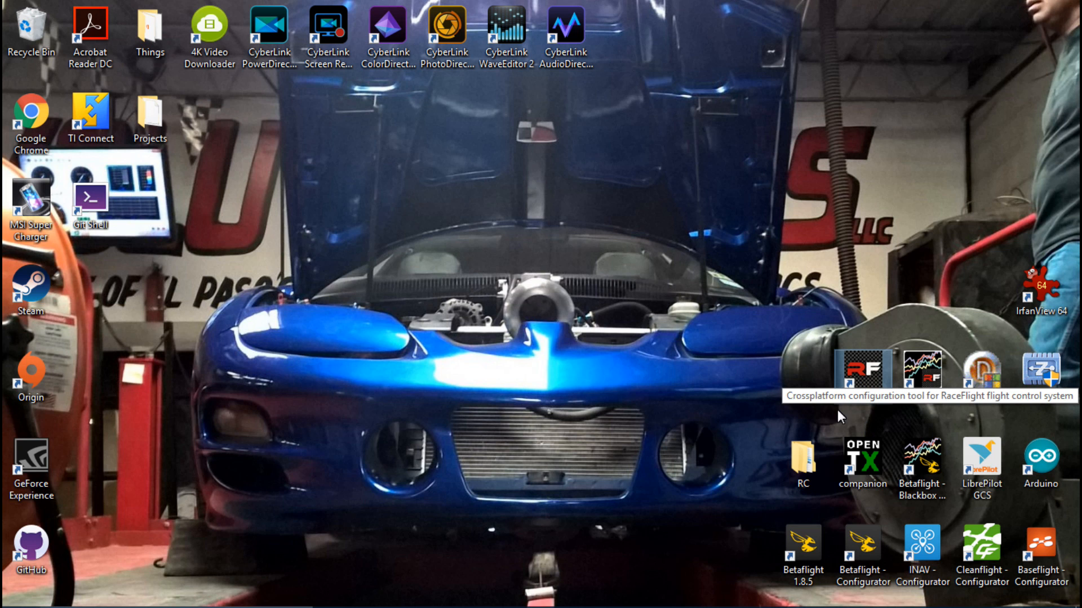
left_click(871, 542)
Step: Bring up Google Chrome briefly, return to Betaflight Configurator and examine its Firmware Flasher page
left_click(464, 600)
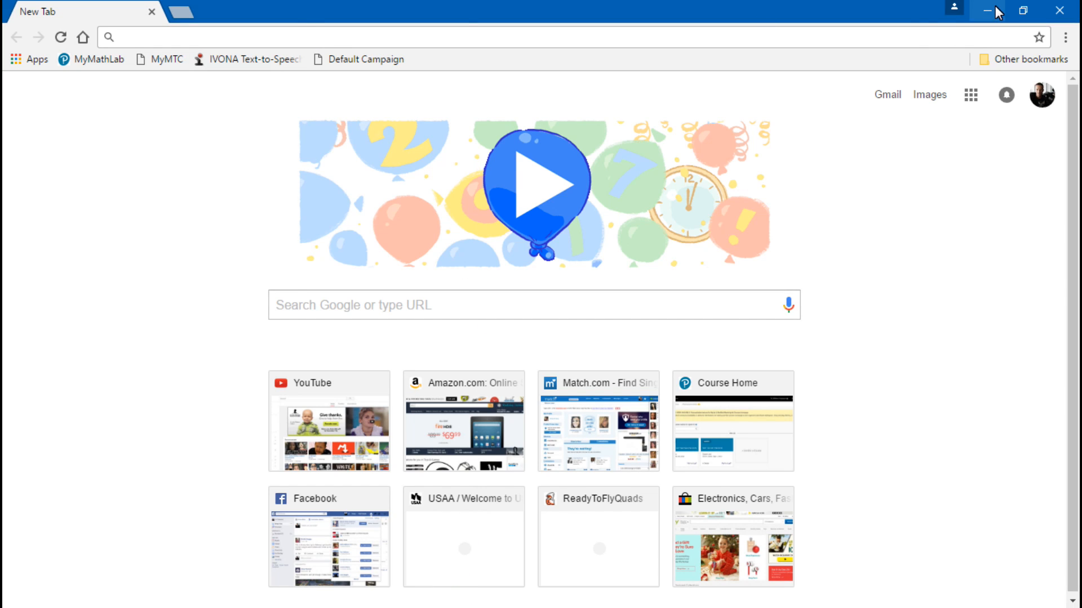
left_click(1059, 10)
double_click(862, 545)
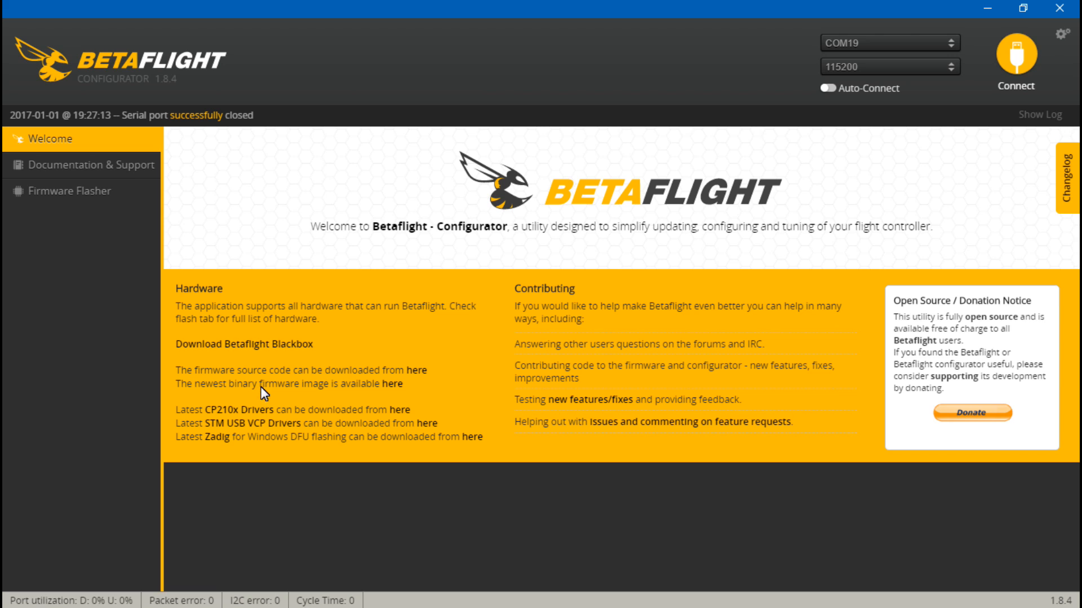
left_click(83, 193)
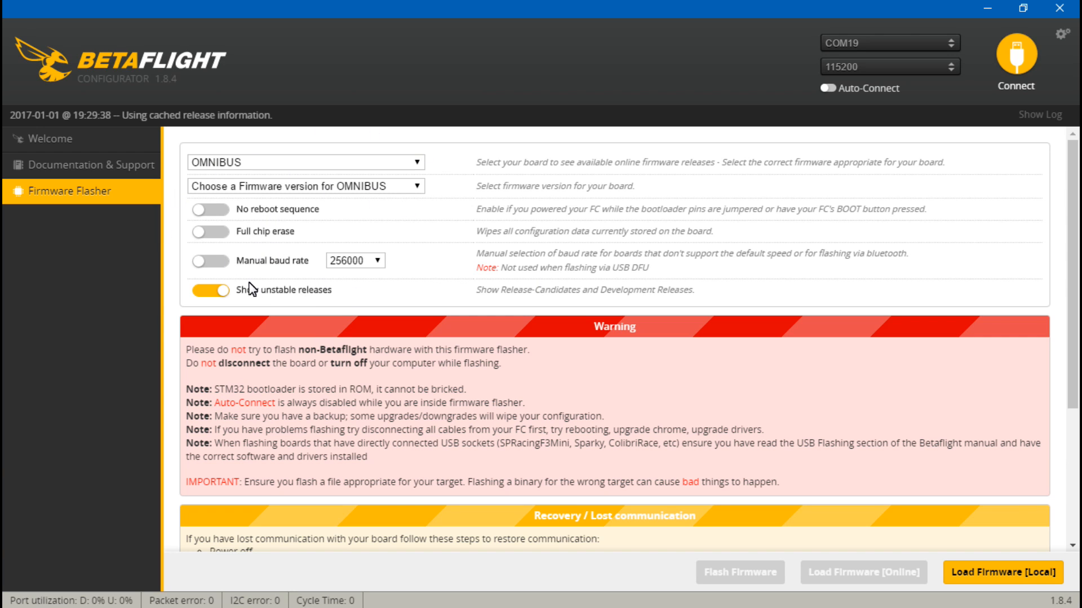
Step: Connect to the flight controller on COM19 at 115200 baud and look over the Setup and Ports pages
left_click(1017, 53)
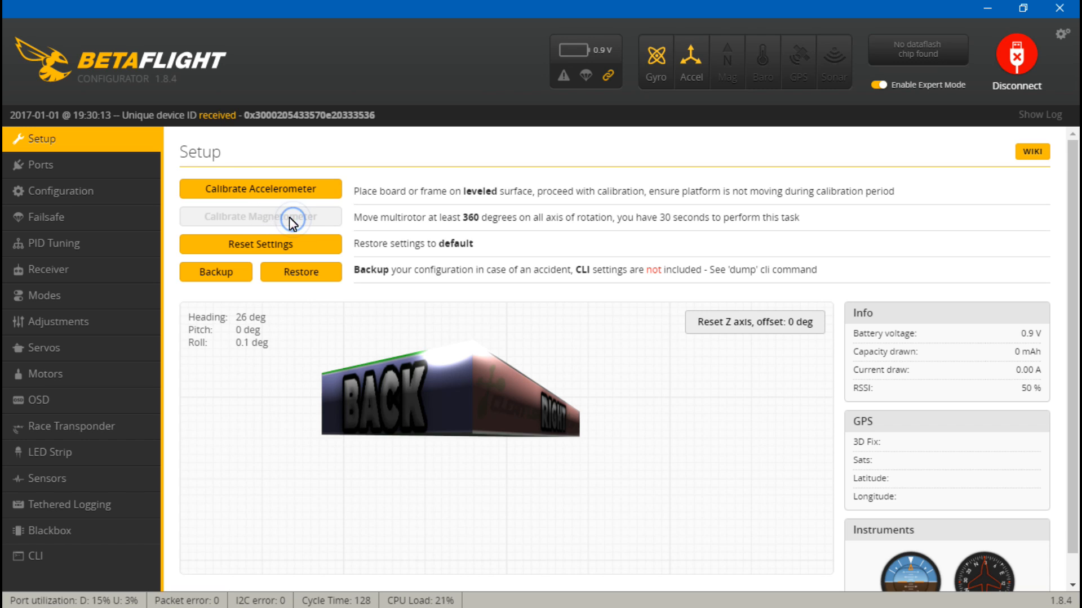
left_click(254, 219)
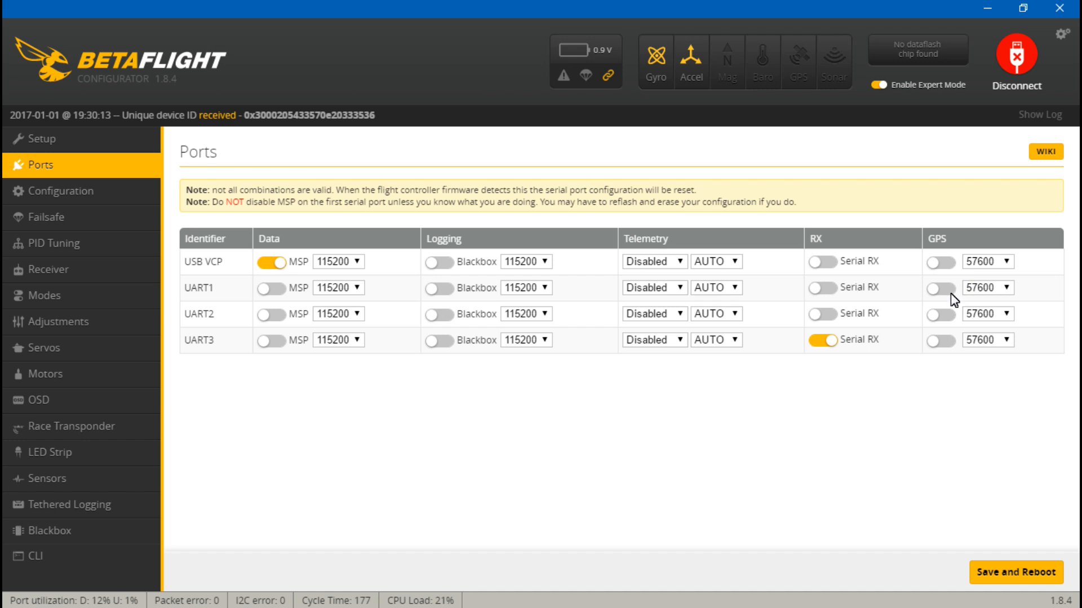
Step: Examine the available mixer types on the Configuration page without changing the Custom mixer
left_click(44, 193)
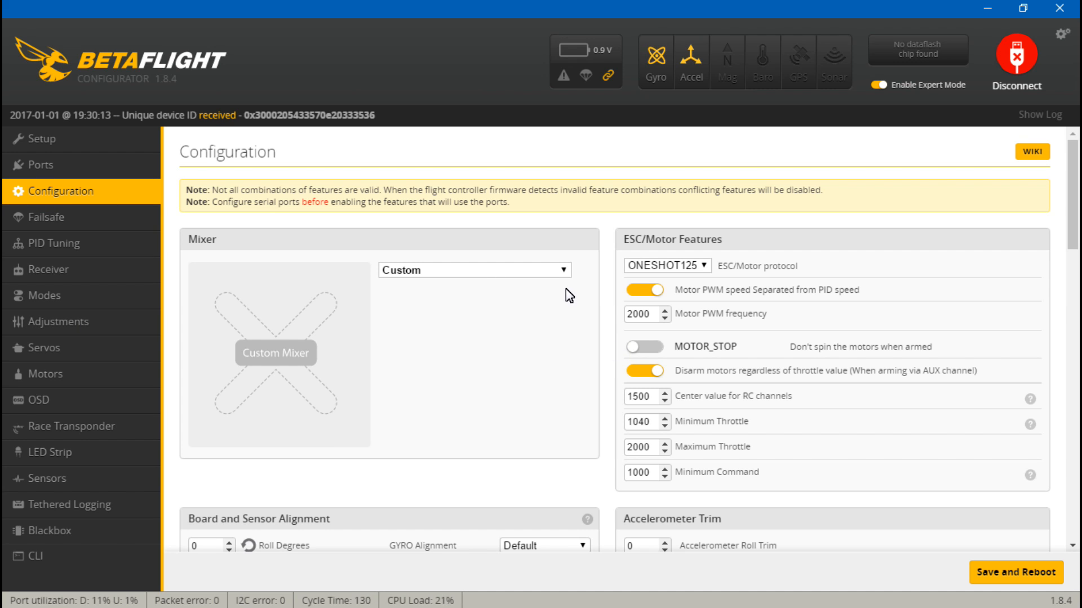
left_click(565, 270)
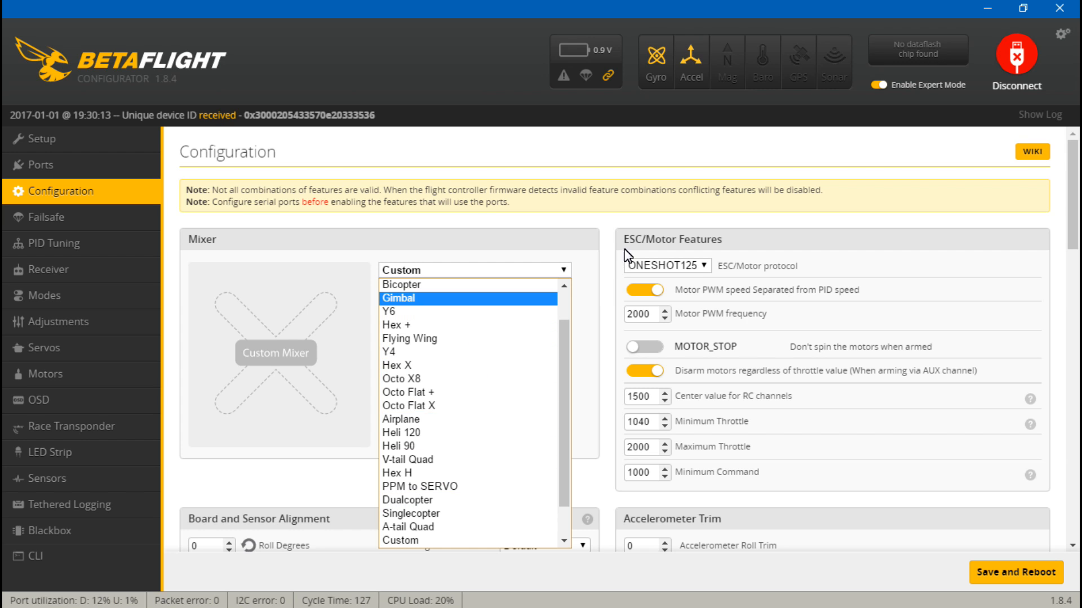
left_click(643, 335)
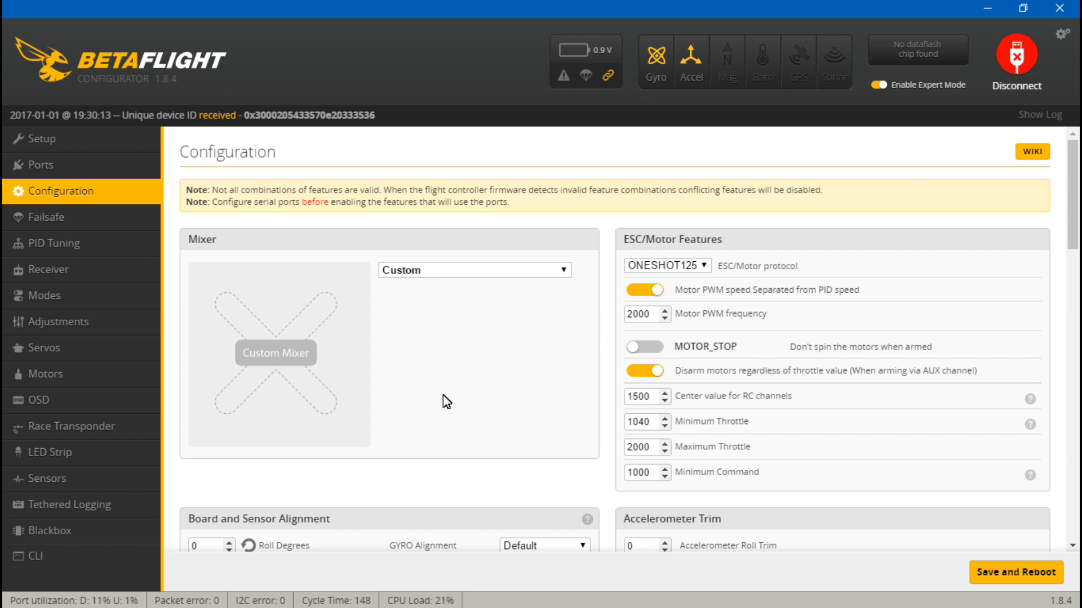
Step: Examine the available ESC/Motor protocols in the configuration, keeping ONESHOT125 selected
left_click(699, 266)
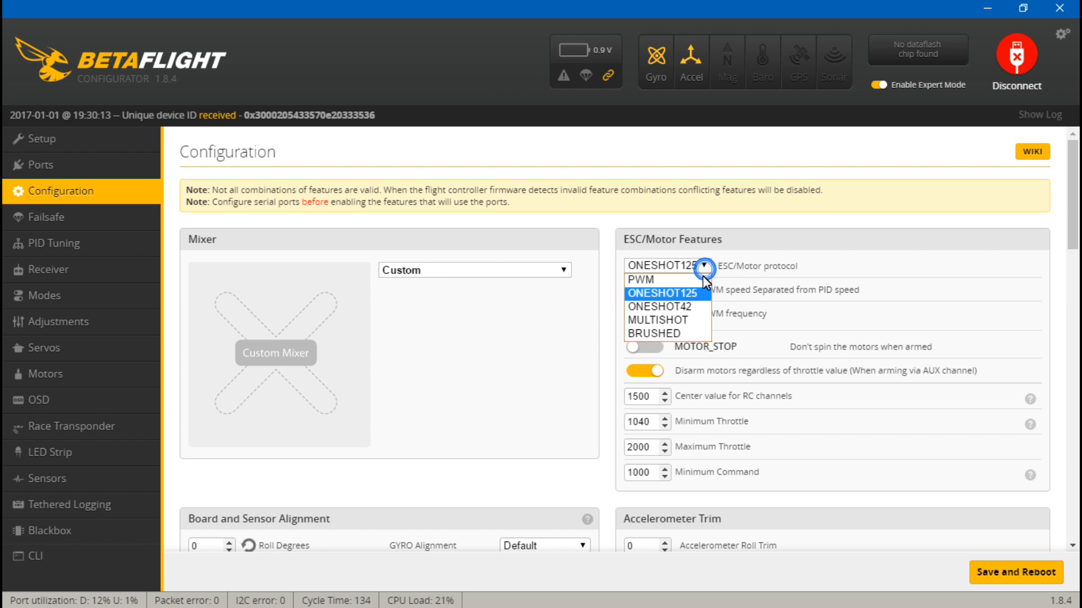
left_click(705, 263)
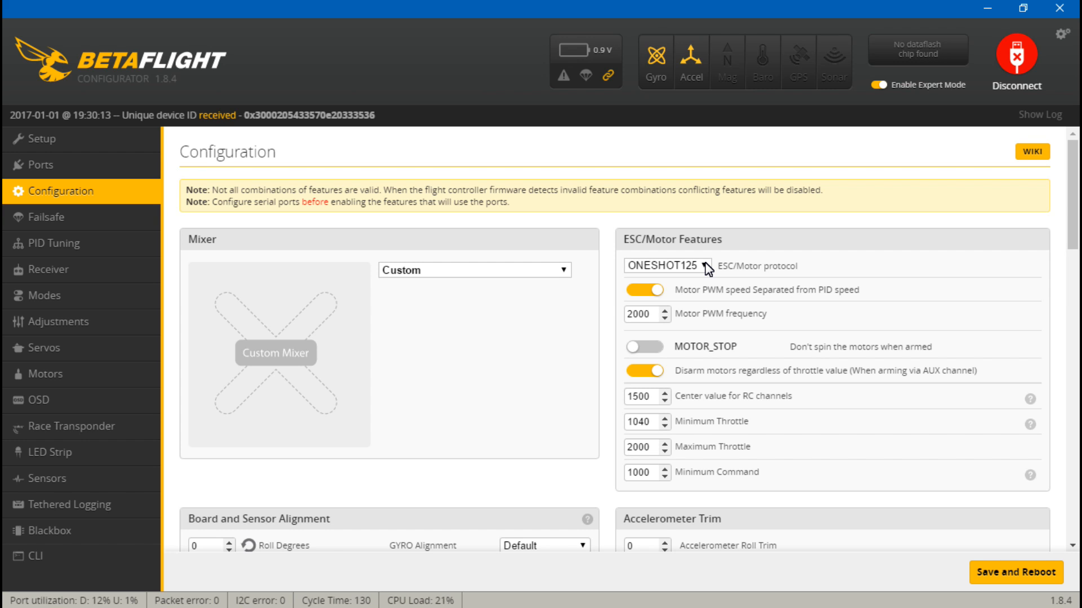
left_click(987, 7)
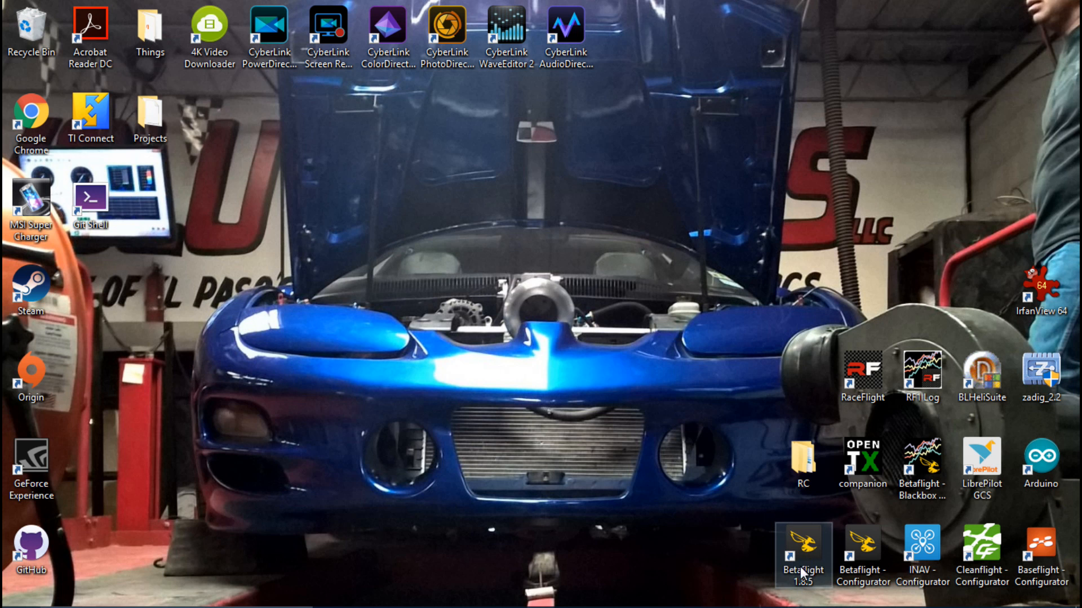
double_click(877, 546)
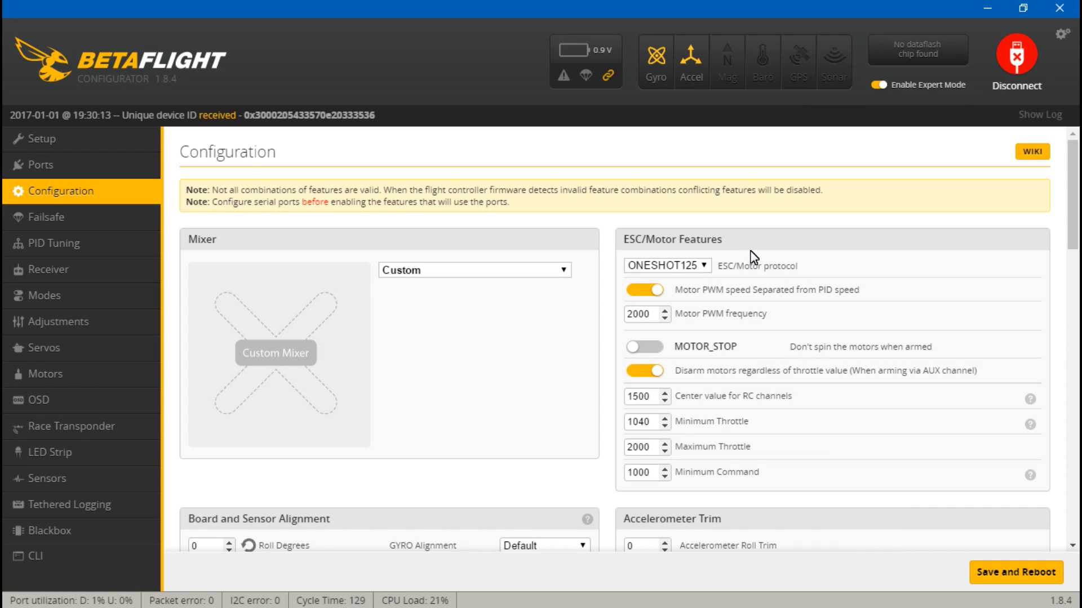
left_click(704, 269)
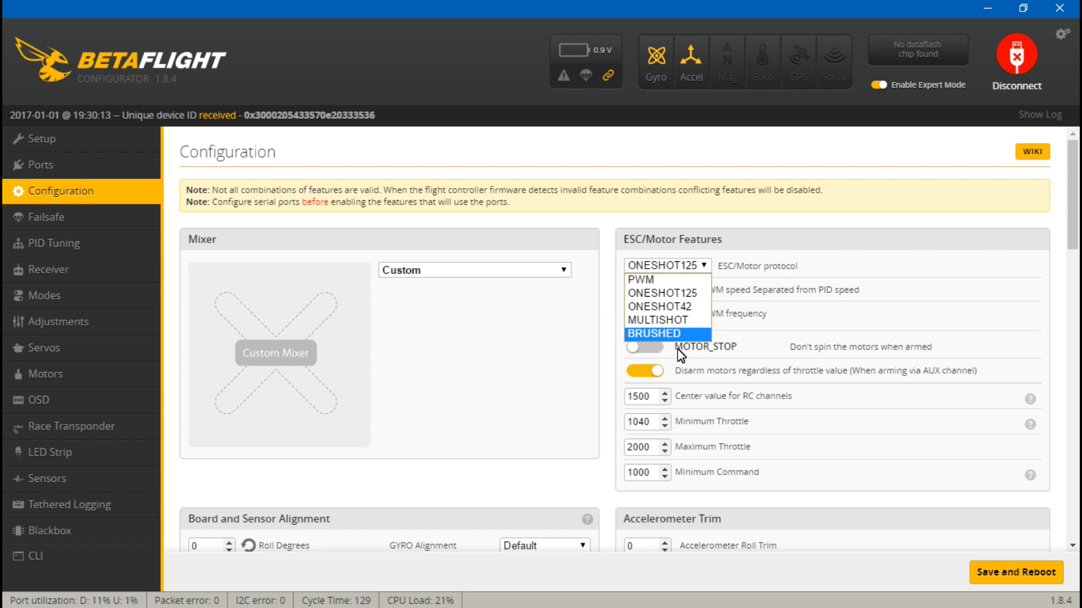
left_click(603, 376)
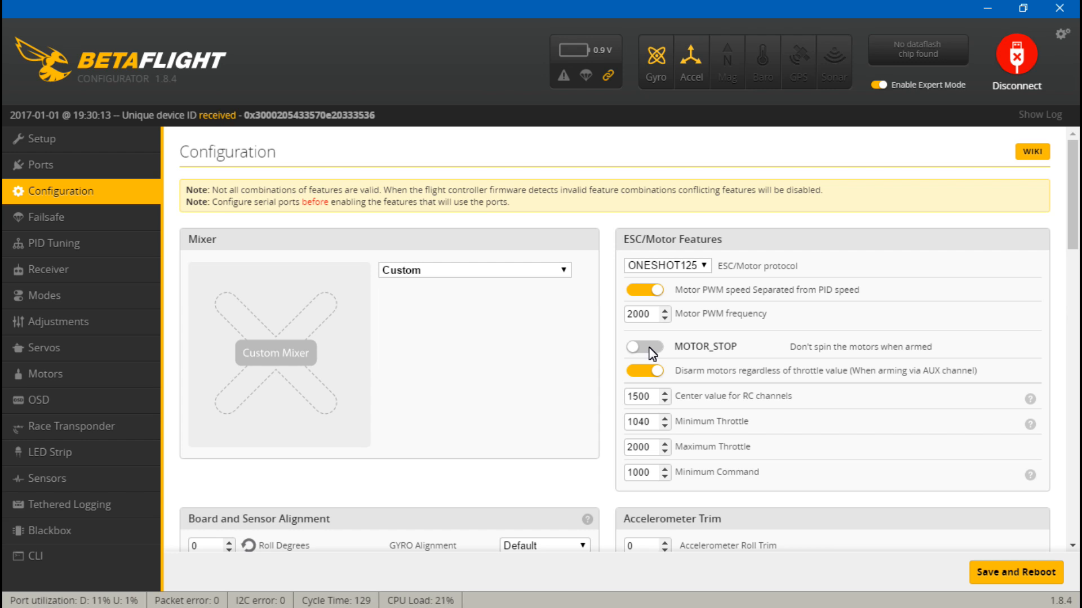
Step: Examine the Minimum Throttle, receiver mode, serial receiver provider, battery voltage and current sensor settings
left_click(649, 424)
scroll(262, 282, "down", 5)
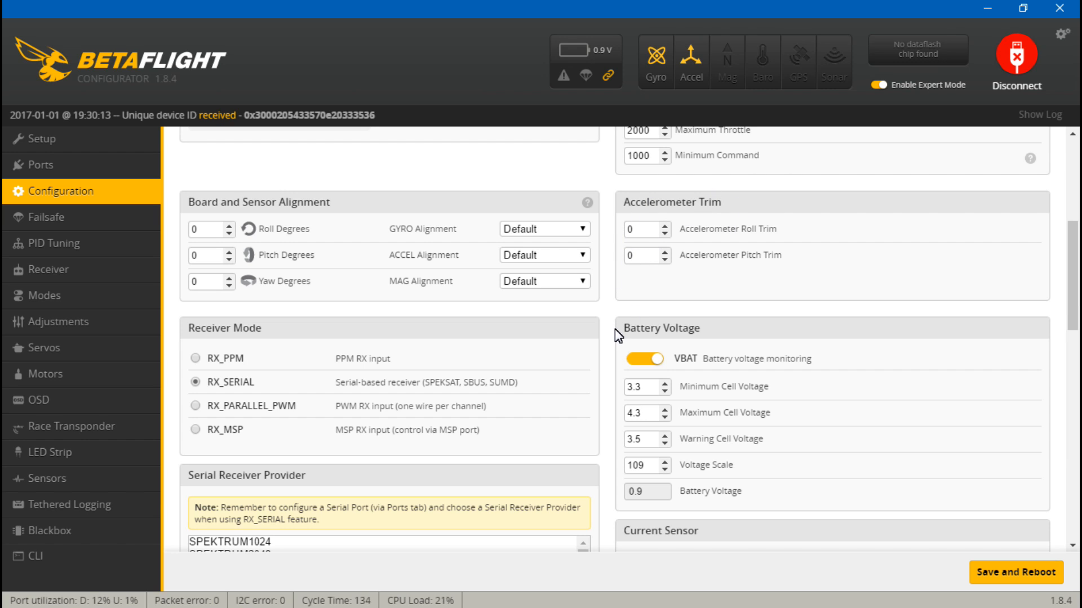
scroll(617, 333, "down", 1)
scroll(614, 329, "down", 1)
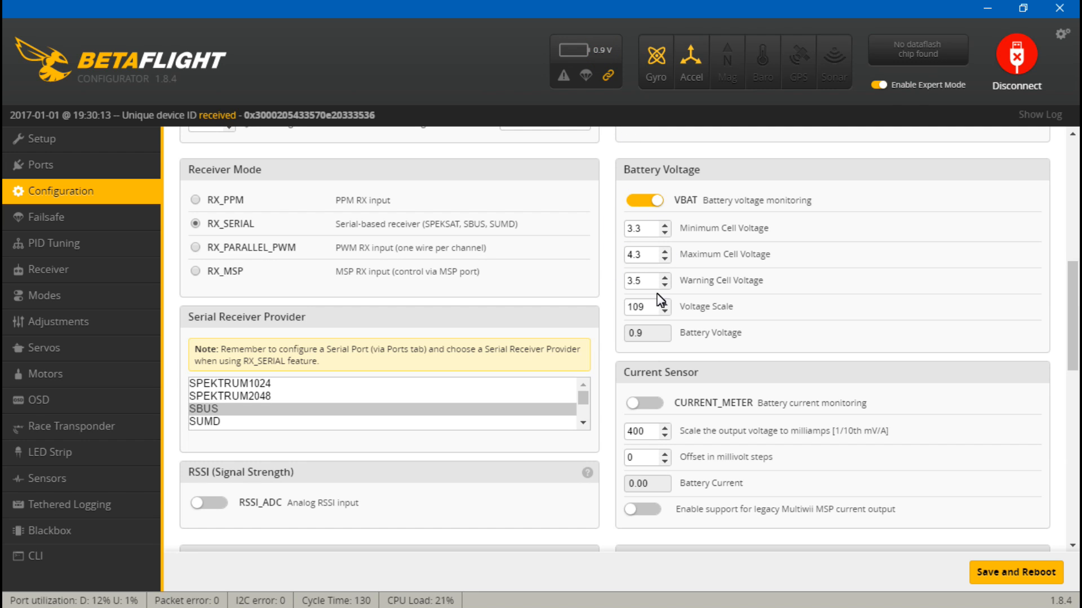
left_click(600, 48)
scroll(617, 315, "down", 3)
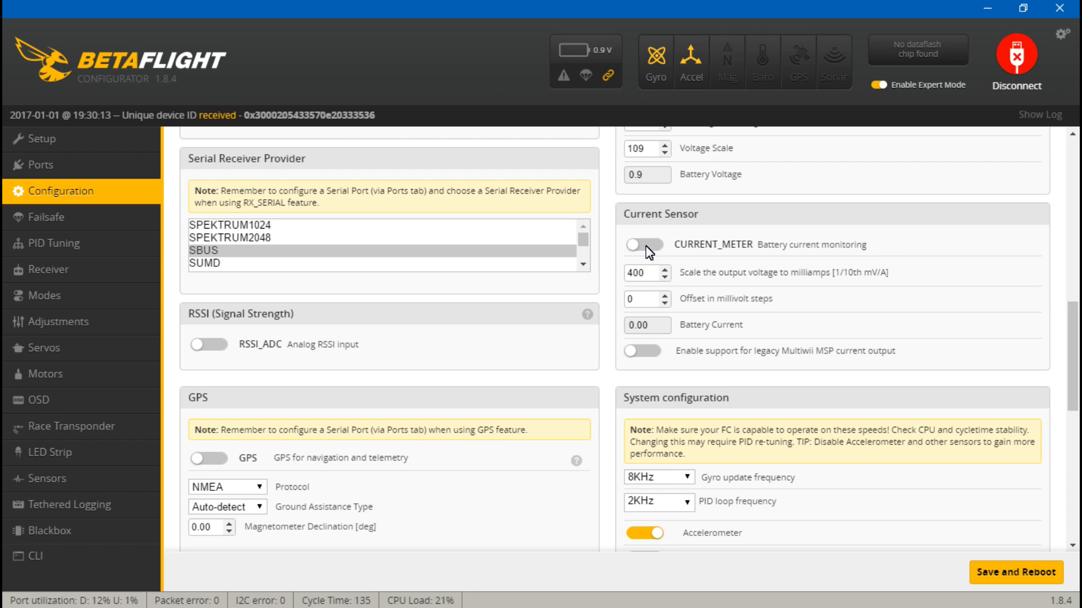
double_click(657, 328)
left_click(654, 329)
scroll(595, 315, "up", 4)
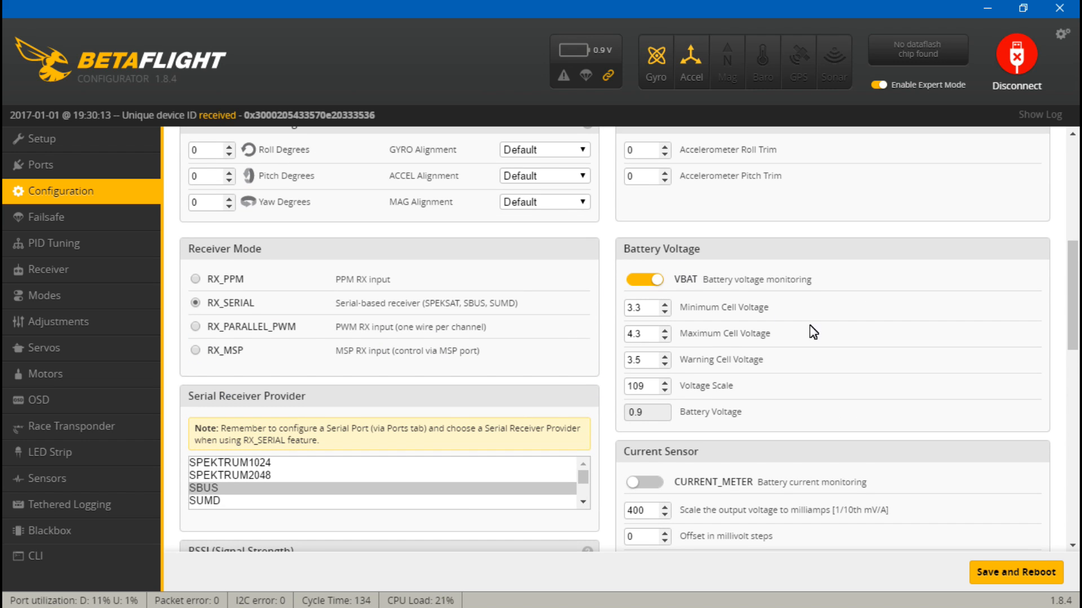
scroll(572, 428, "down", 1)
Step: Examine the gyro update frequency choices in System configuration and the toggles under Other Features
scroll(575, 433, "down", 6)
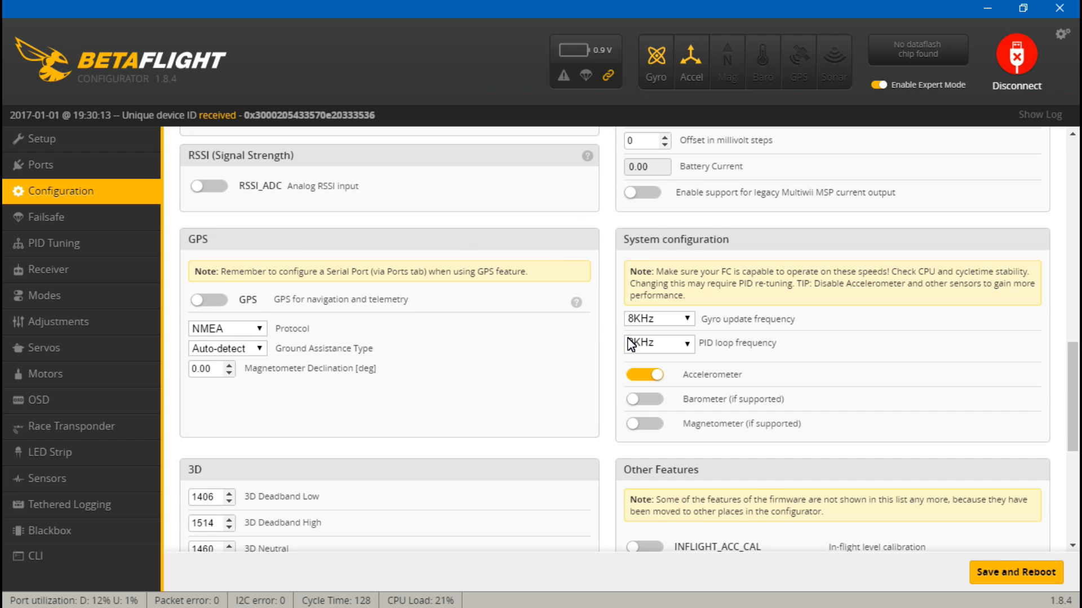
scroll(627, 338, "down", 1)
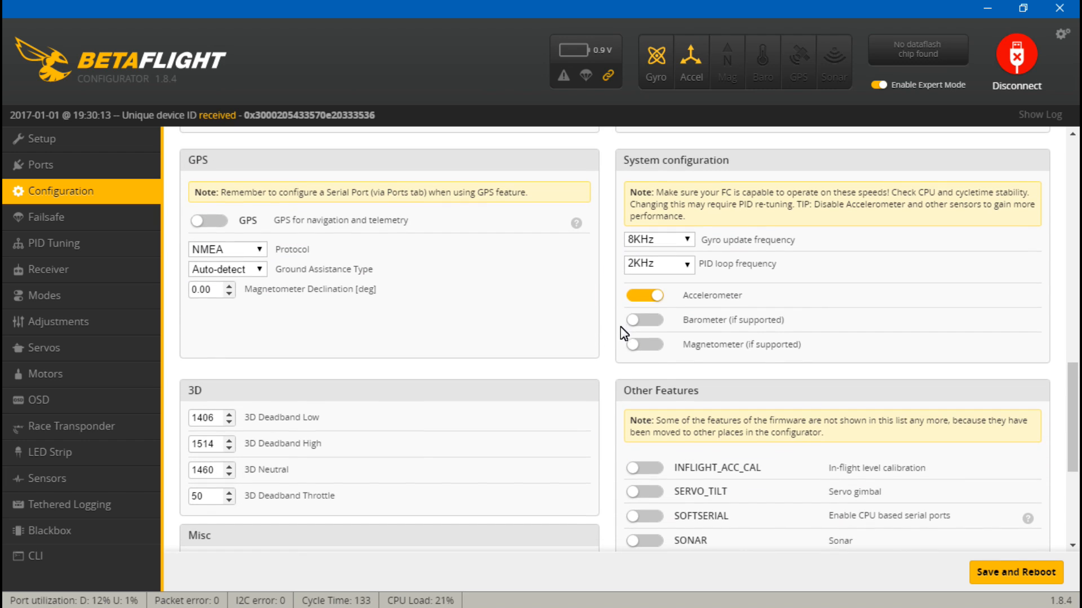
left_click(686, 239)
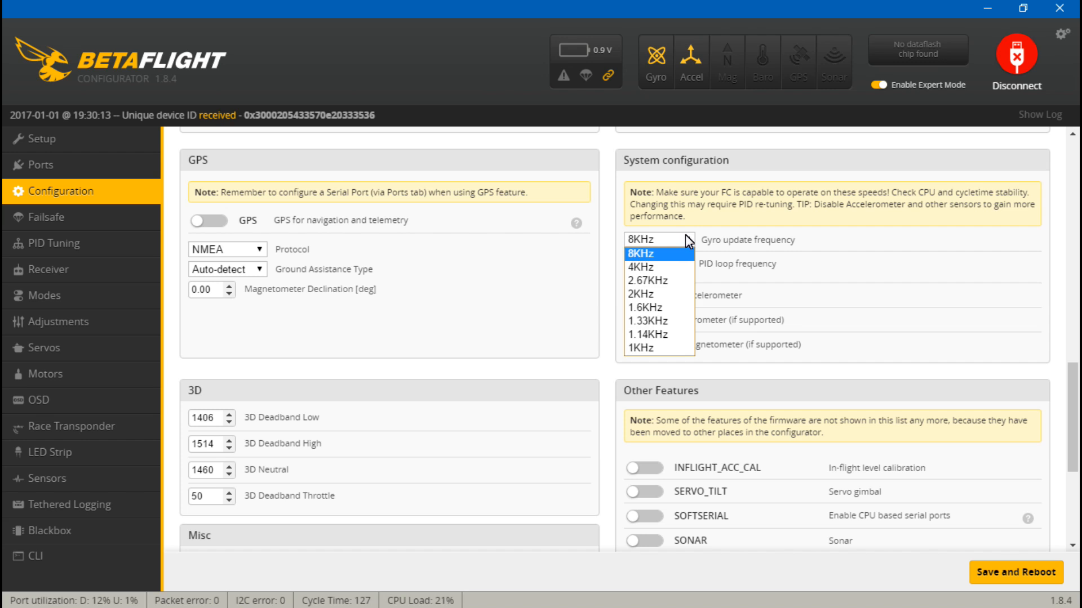
left_click(685, 237)
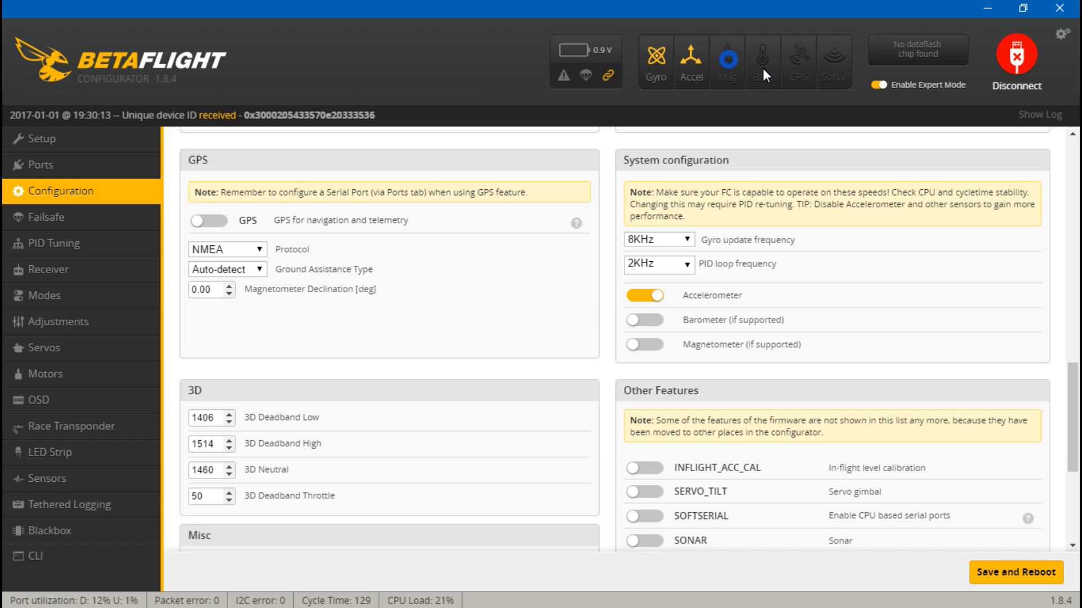
scroll(581, 260, "down", 4)
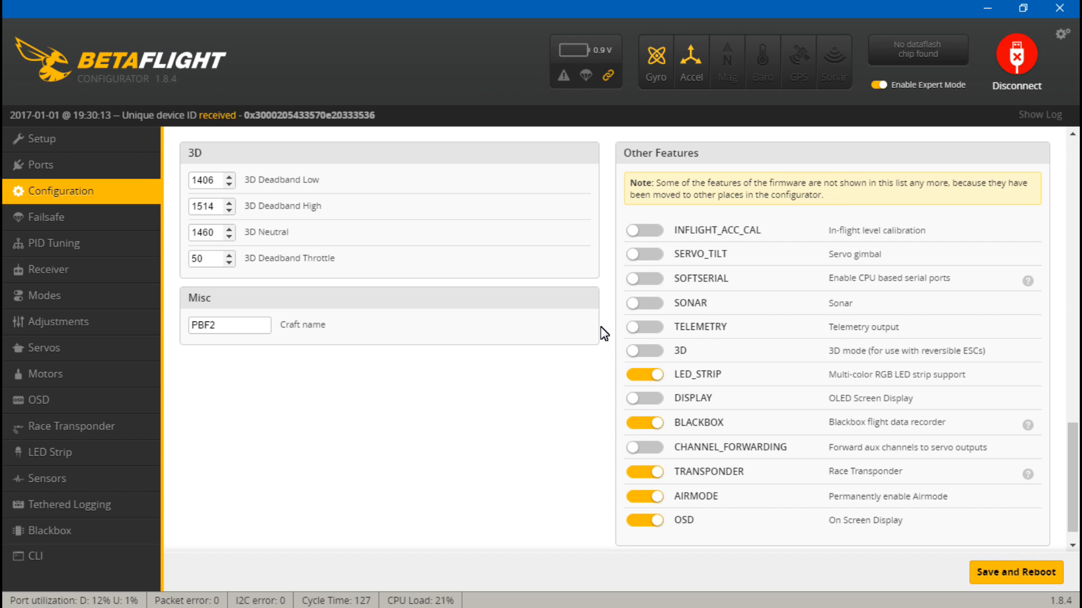
scroll(601, 360, "down", 1)
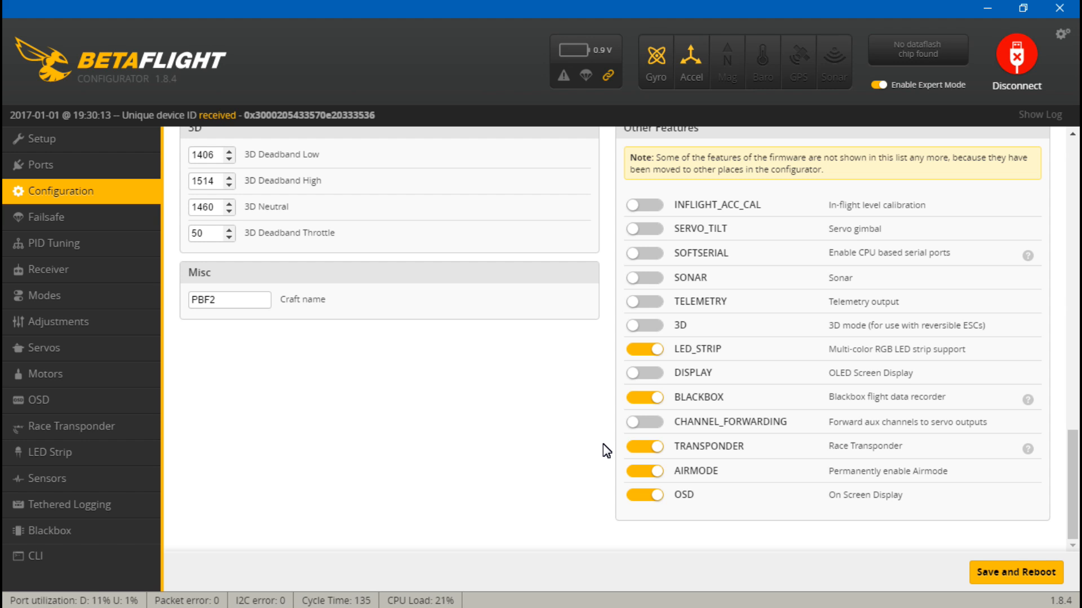
Step: Find the Betaflight Blackbox Explorer shortcut on the desktop and return to the Configuration page in Betaflight Configurator
left_click(987, 8)
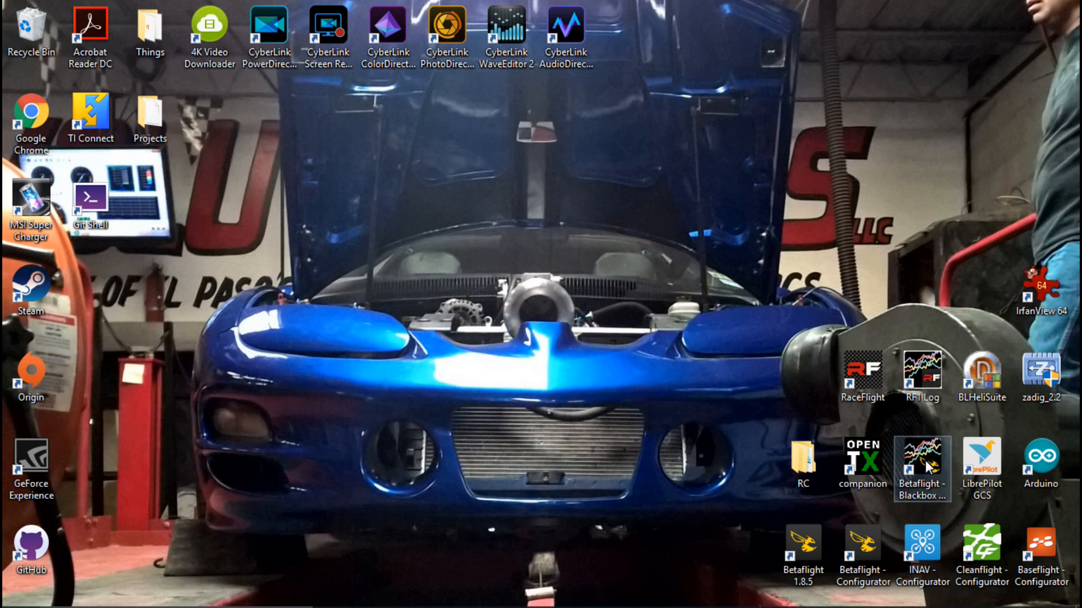
left_click(927, 480)
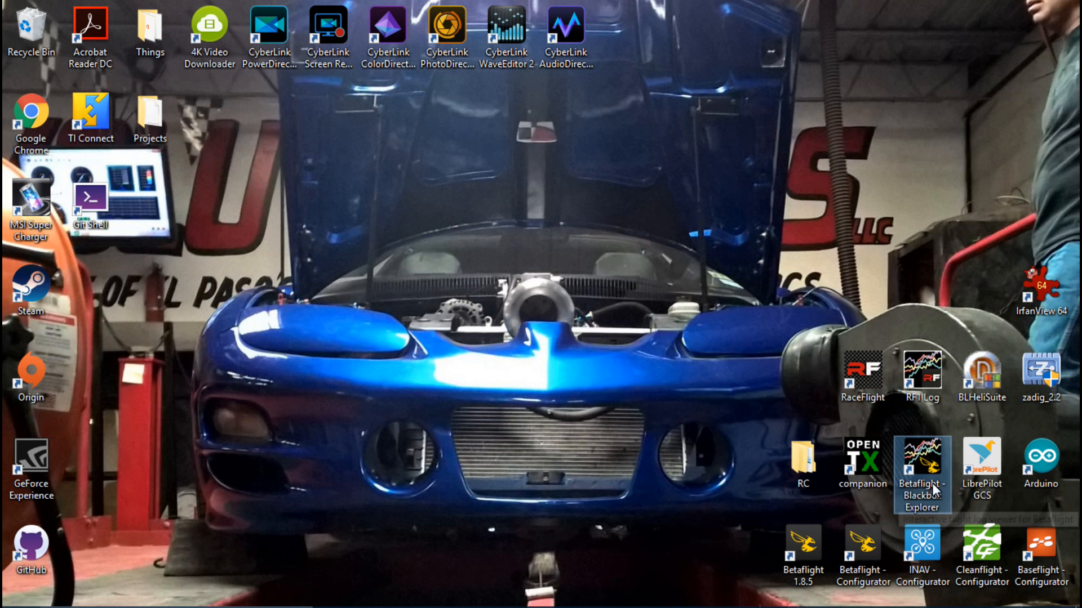
mouse_move(604, 607)
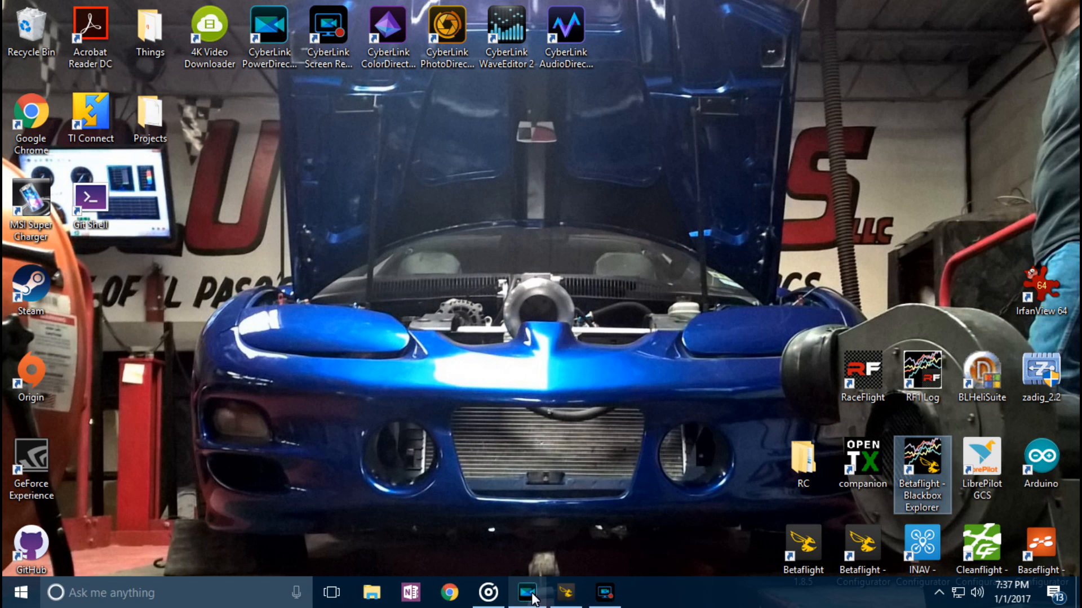
left_click(566, 598)
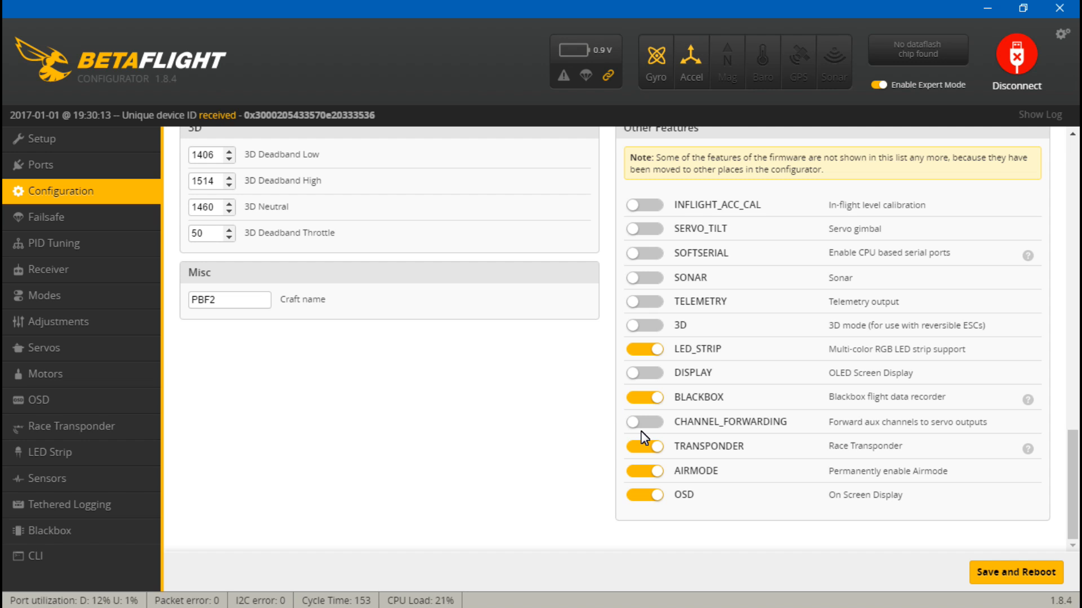
left_click(933, 424)
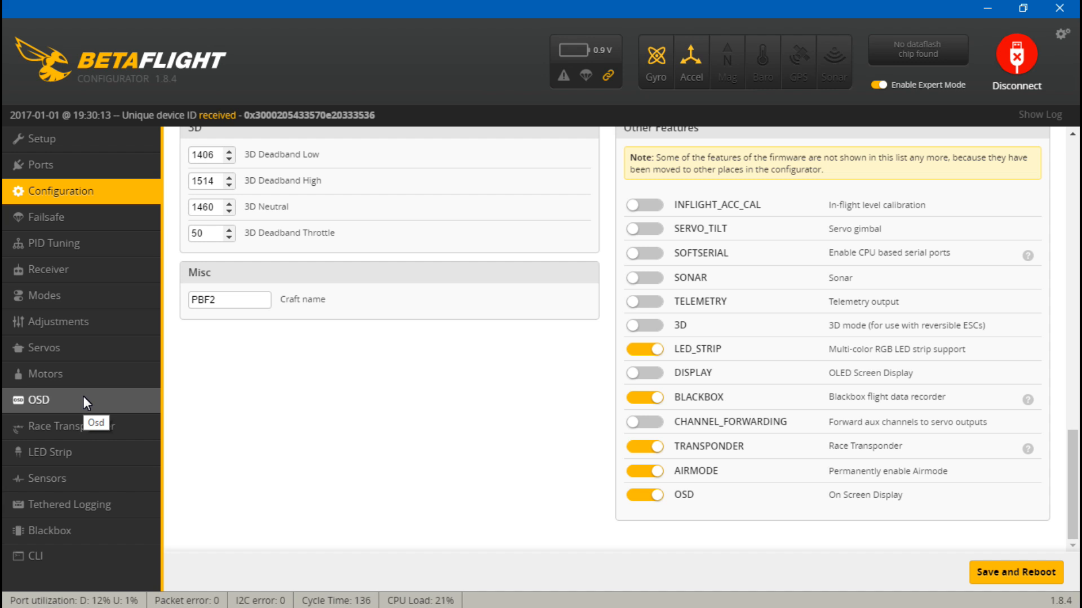
Step: Open the Failsafe page, turn Expert Mode off to compare the available pages, and turn it back on
left_click(93, 212)
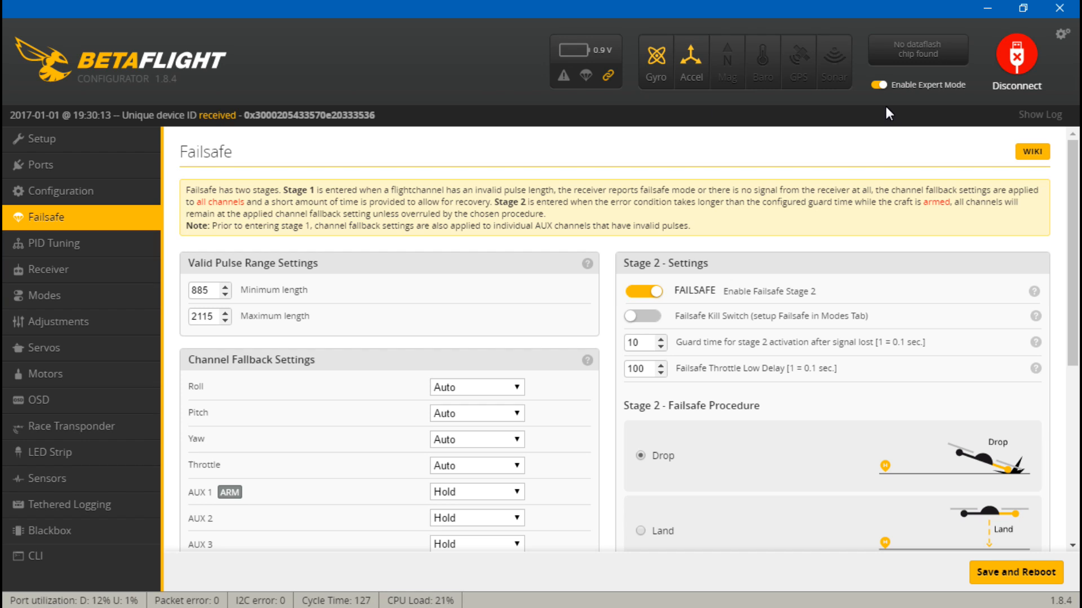
left_click(877, 84)
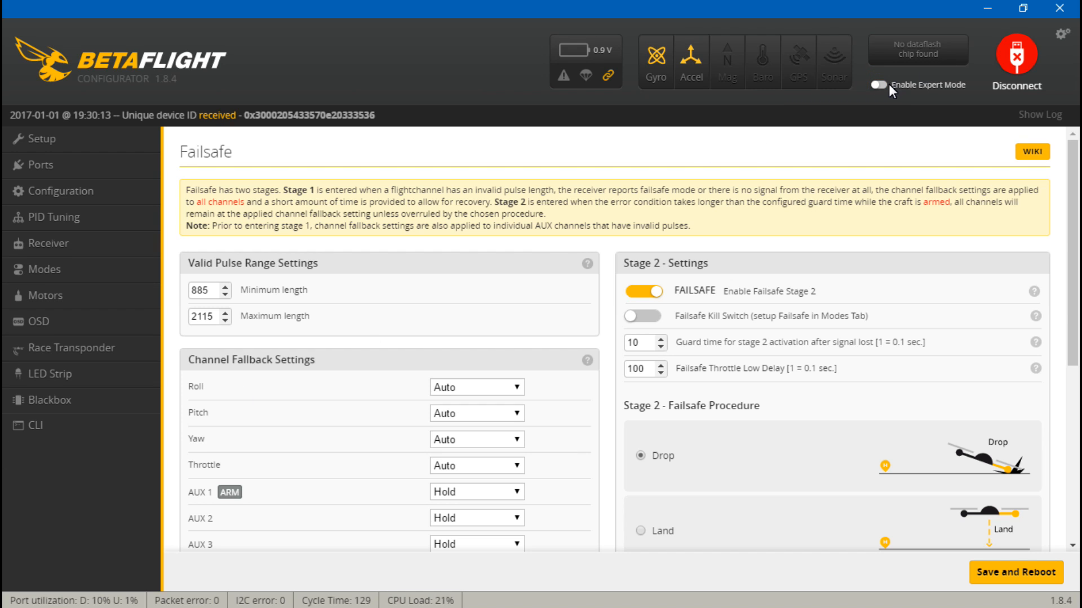
left_click(884, 86)
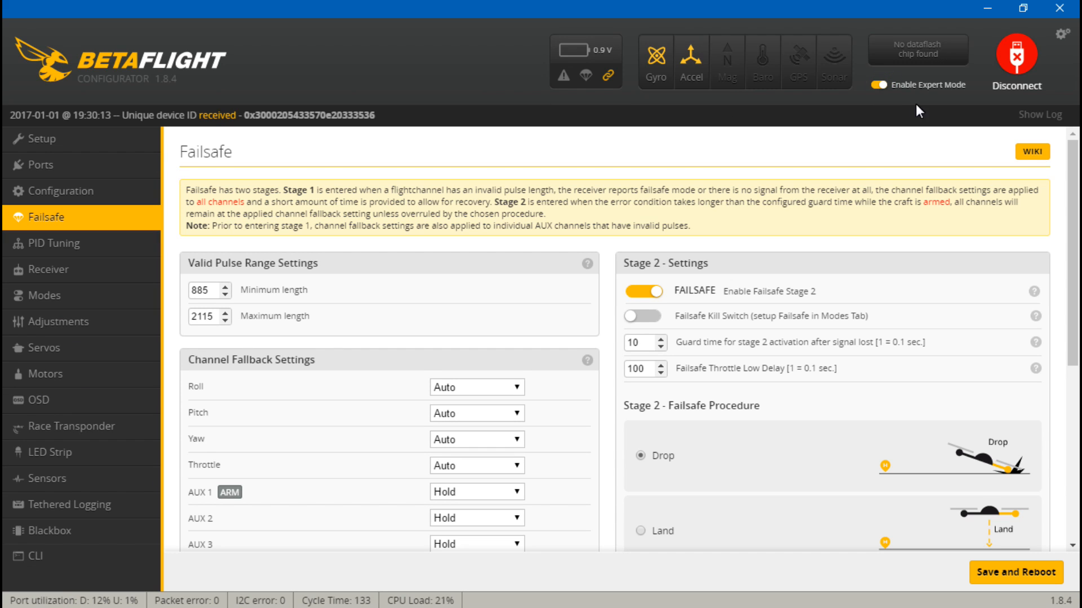
Step: Disable LED_STRIP under Other Features on the Configuration page to check the page list, and re-enable it
left_click(63, 189)
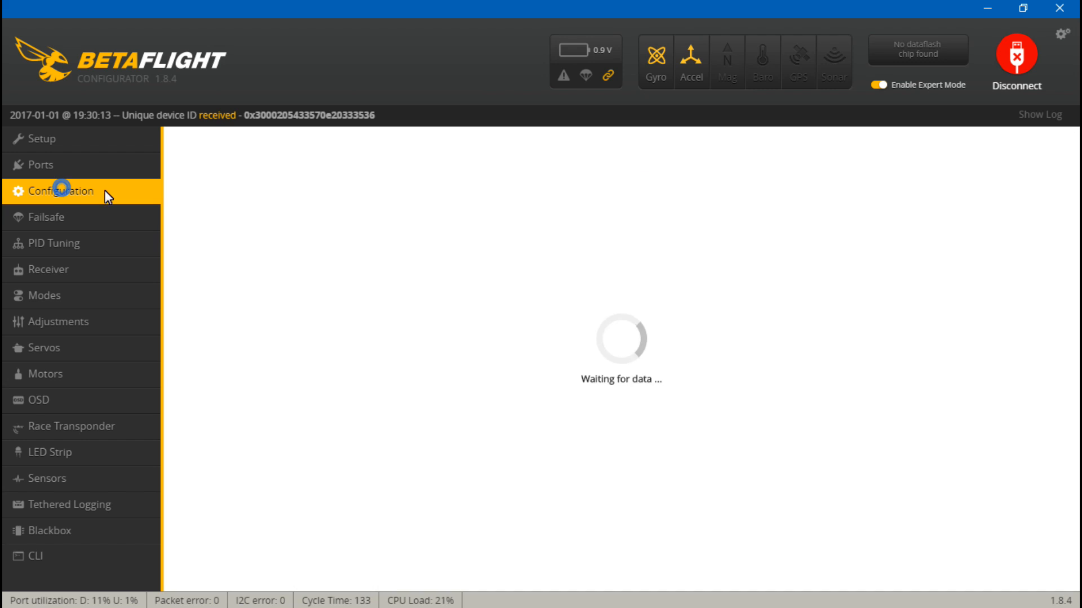
scroll(632, 427, "down", 10)
scroll(632, 427, "down", 6)
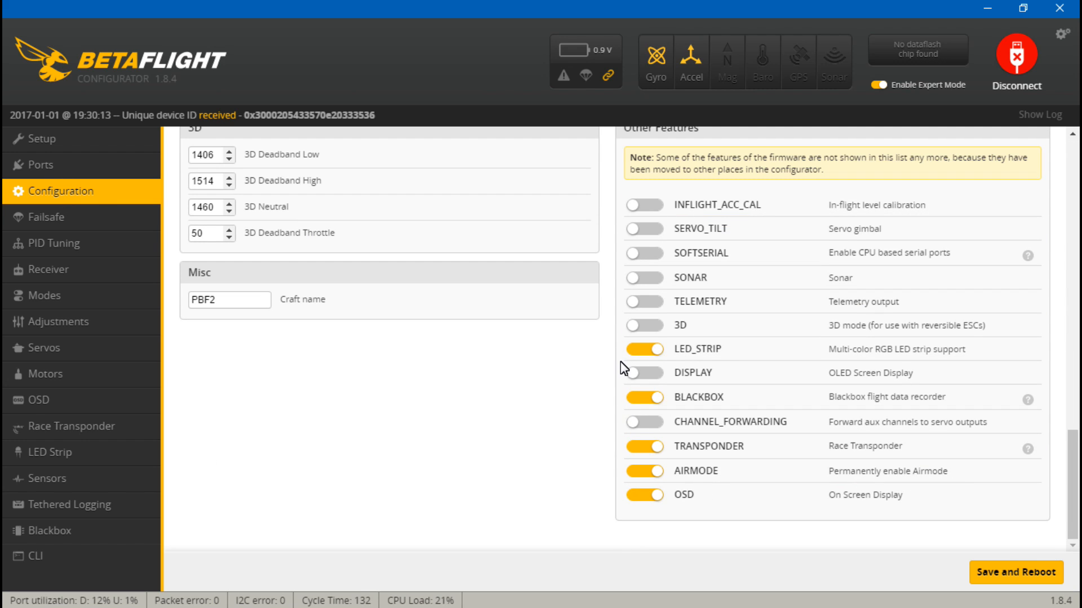
left_click(651, 352)
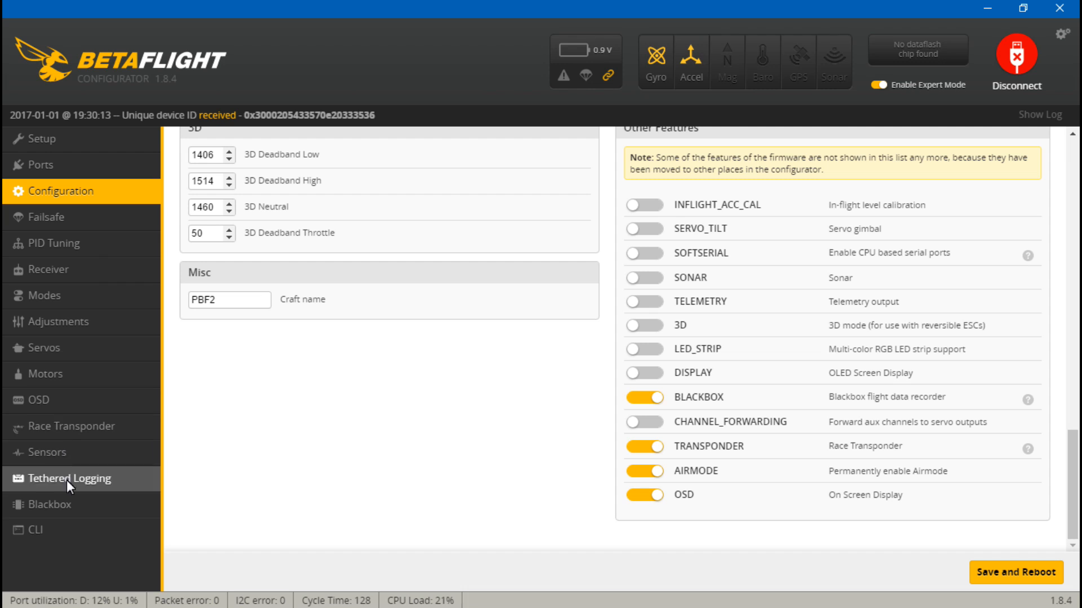
left_click(646, 350)
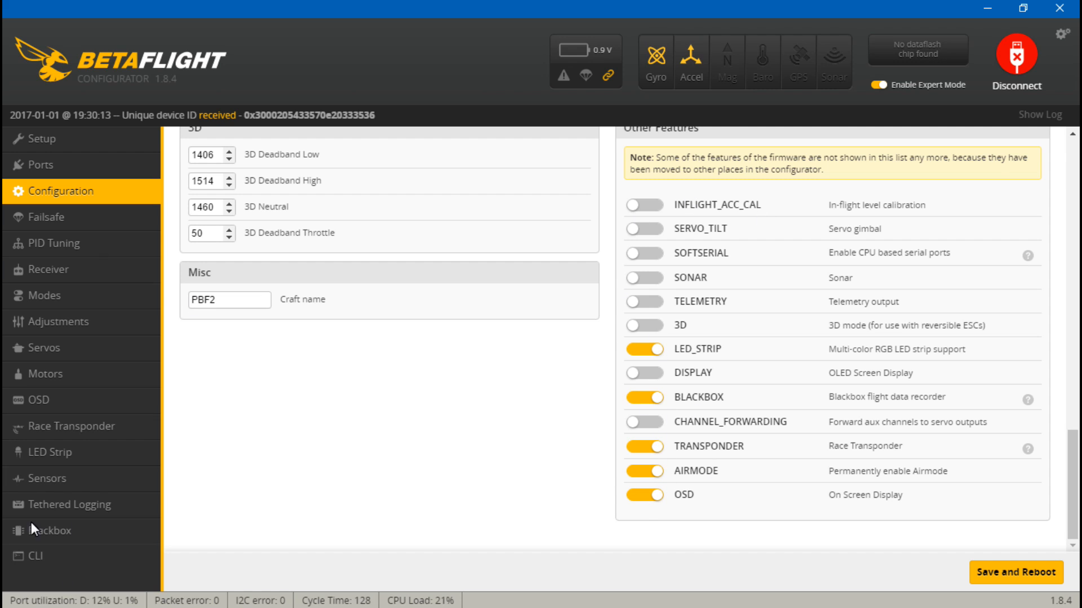
Step: Examine the Failsafe page's Stage 2 settings, including the Drop and Land procedures, landing throttle value and motor-off delay
left_click(77, 217)
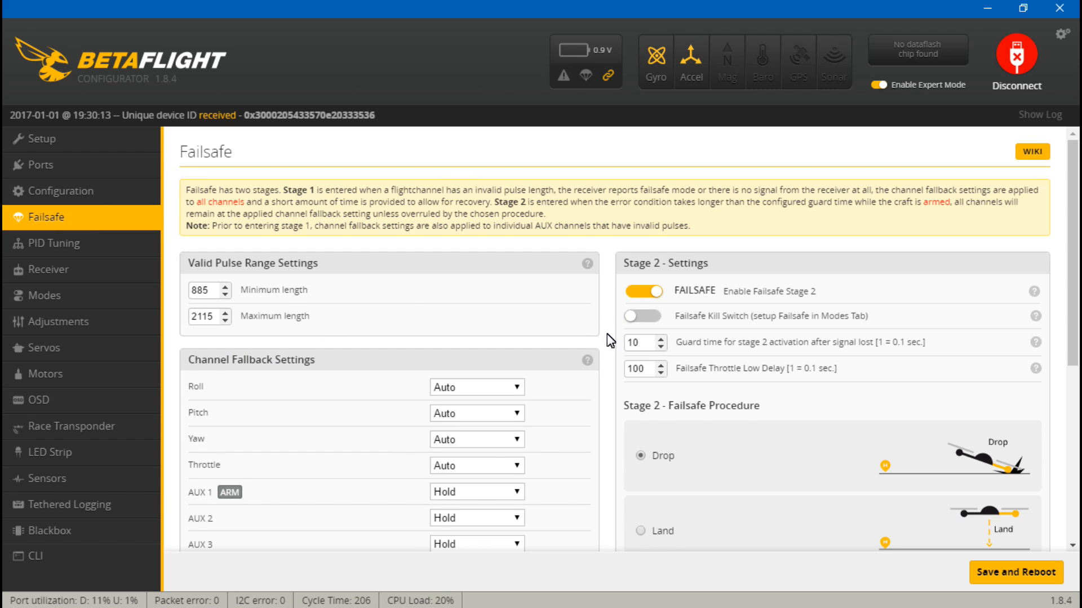
scroll(609, 338, "down", 5)
scroll(608, 338, "up", 4)
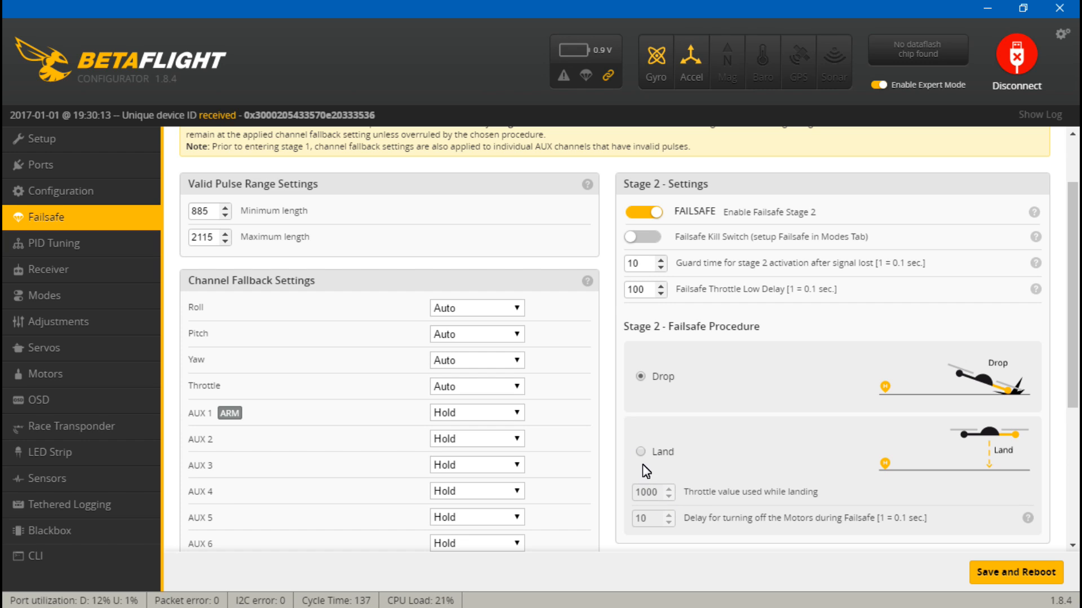
left_click(651, 492)
mouse_move(656, 495)
left_mouse_down()
mouse_move(636, 493)
mouse_move(659, 497)
left_mouse_up()
left_click_drag(640, 521, 627, 527)
left_click_drag(648, 491, 600, 500)
double_click(646, 517)
left_click(642, 520)
Step: Examine the gyro and D term filter settings for PID tuning and return to the PID settings
left_click(82, 241)
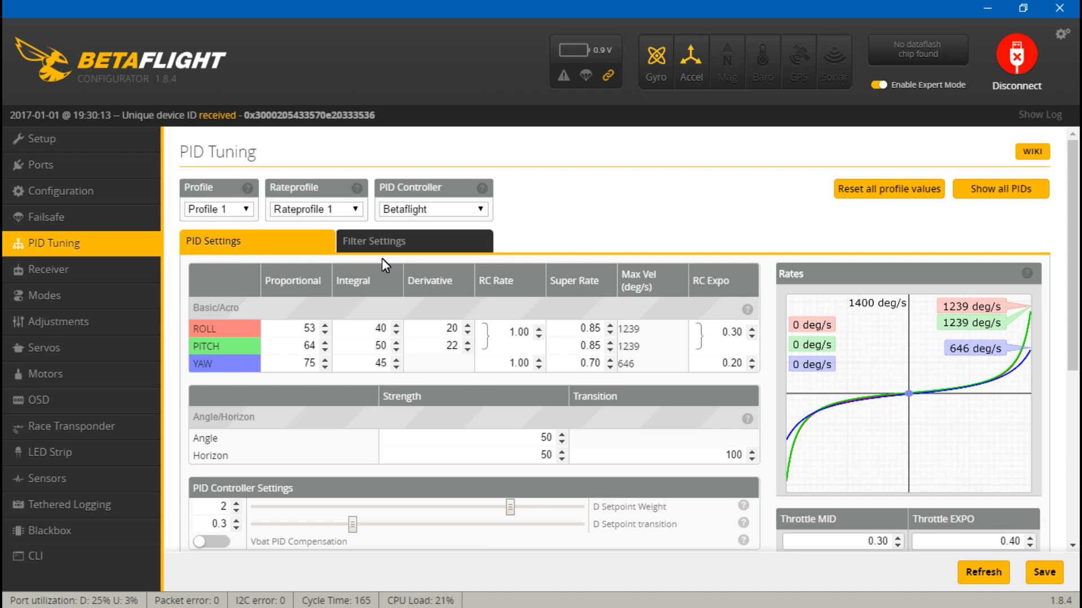
left_click(377, 235)
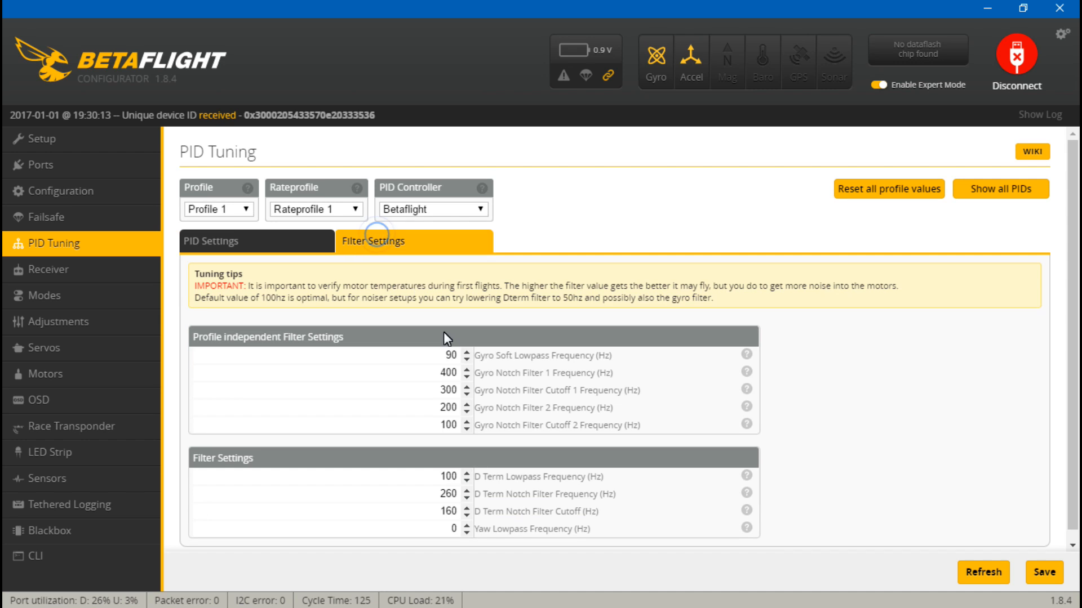
left_click(220, 248)
Step: Examine the Profile, Rateprofile and PID Controller choices, along with the PID, rates, throttle and TPA settings
left_click(245, 211)
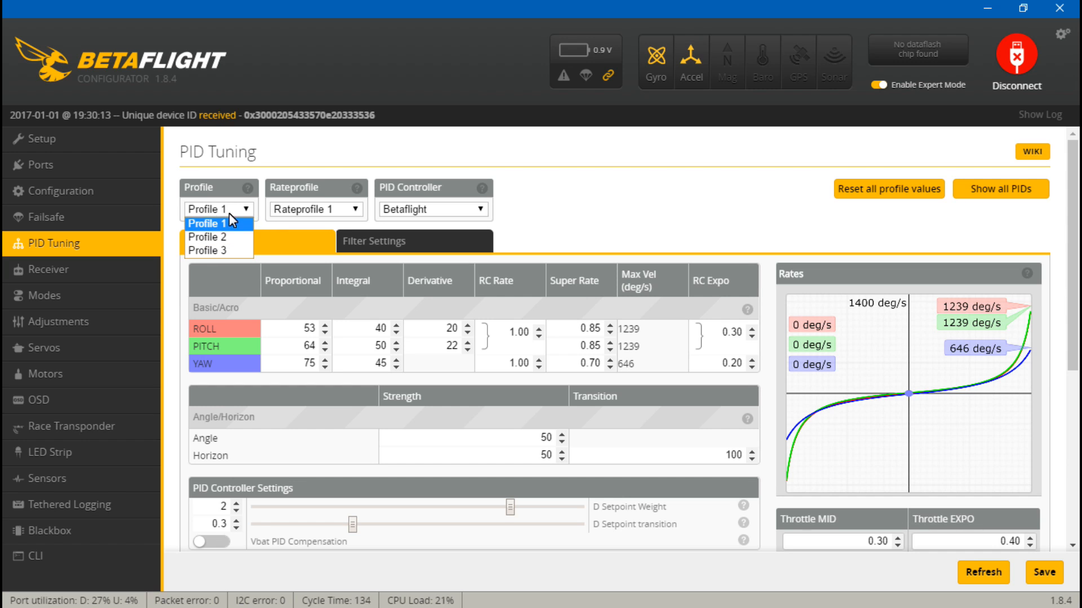
left_click(356, 210)
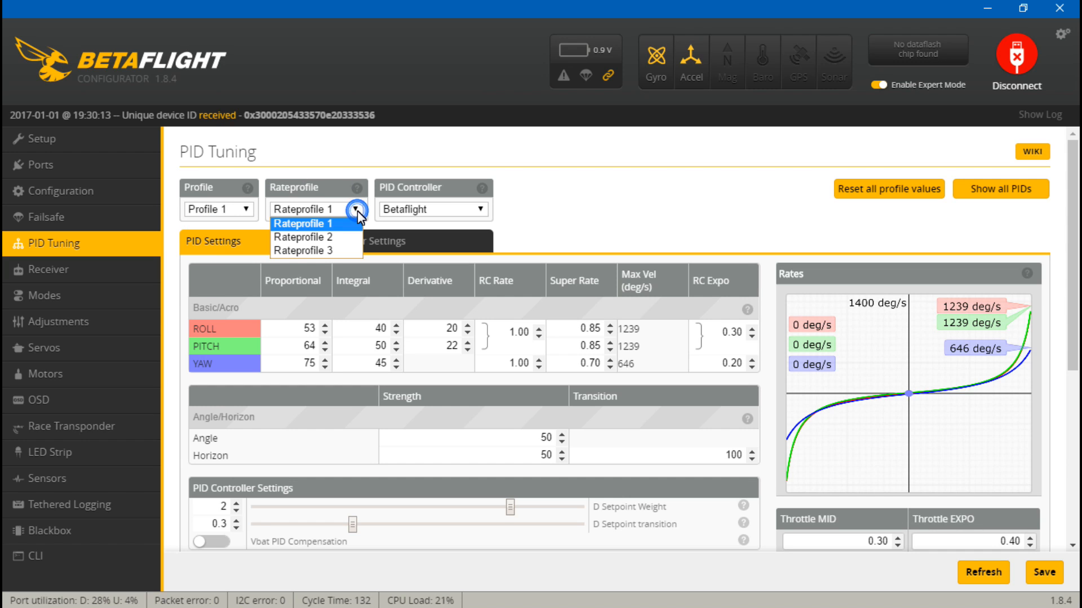
left_click(479, 209)
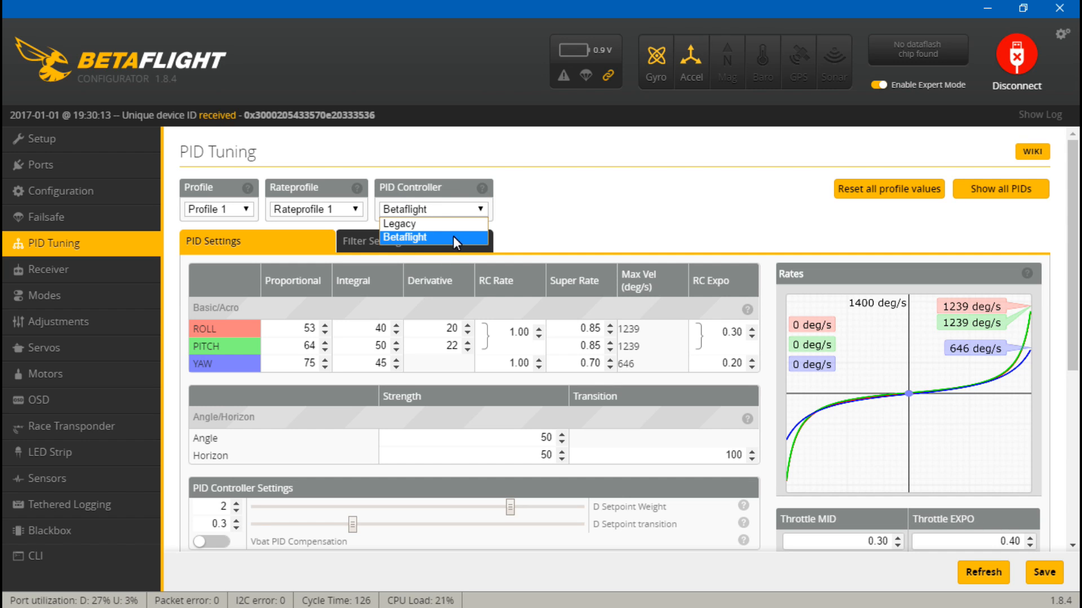
left_click(588, 195)
scroll(592, 254, "down", 5)
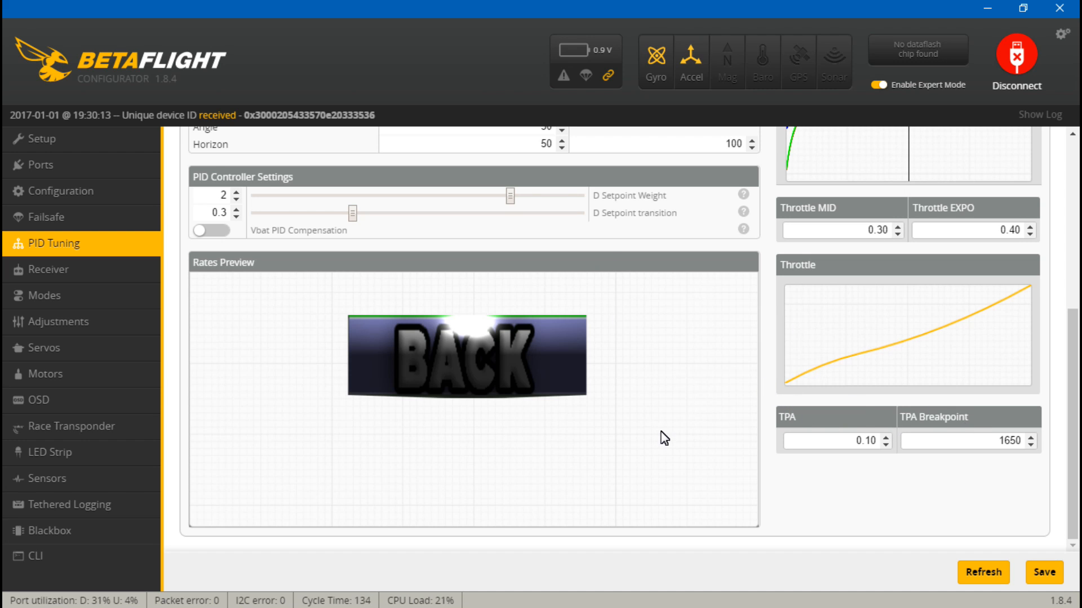
scroll(654, 417, "up", 4)
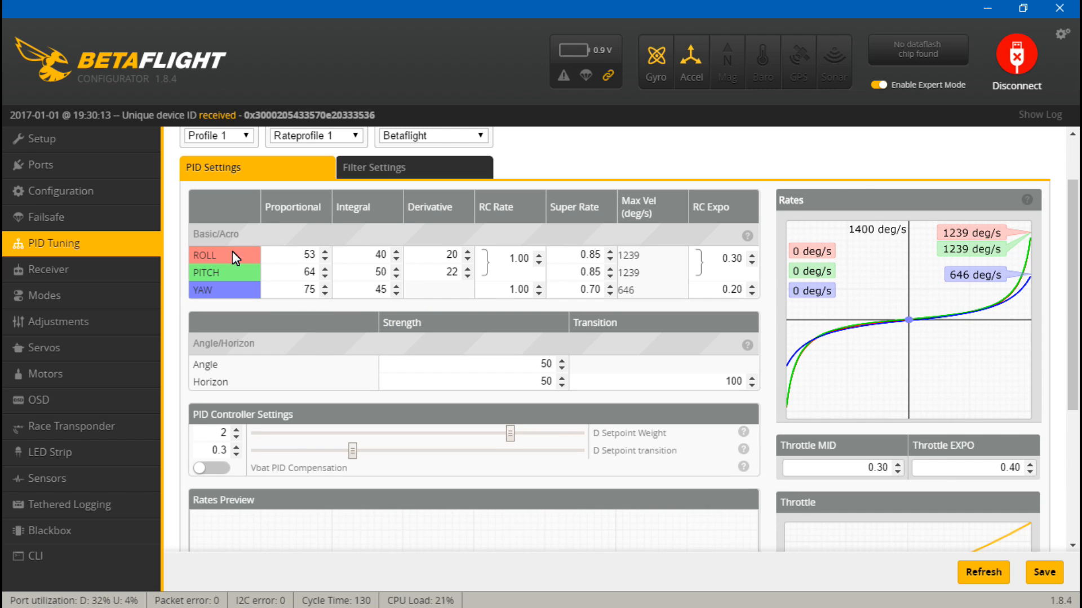
Step: Examine the Receiver page's channel readings and the RC Deadband and Yaw Deadband values
left_click(41, 277)
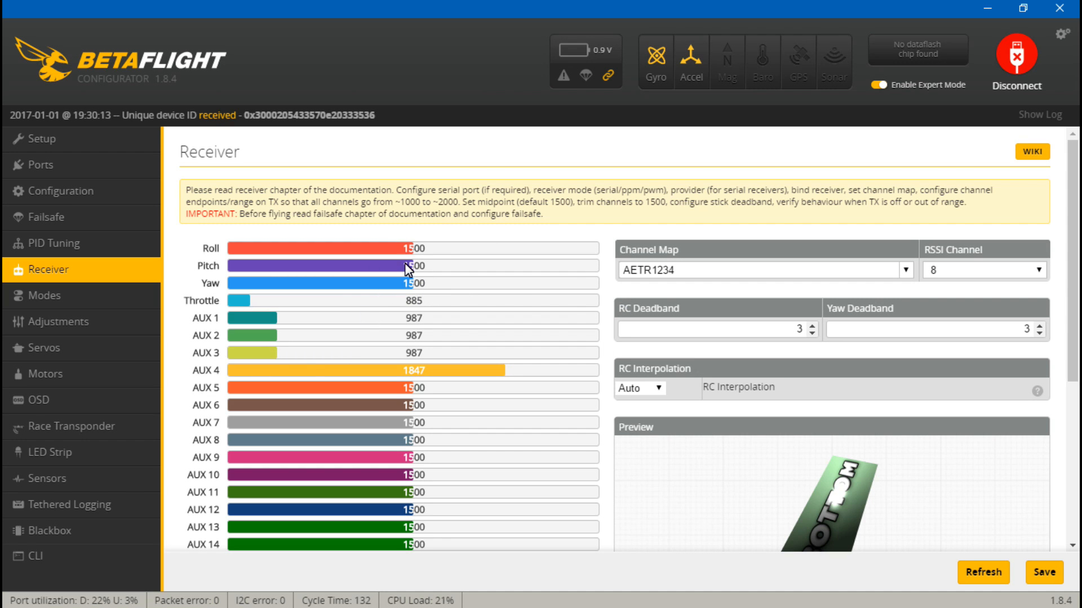
double_click(778, 328)
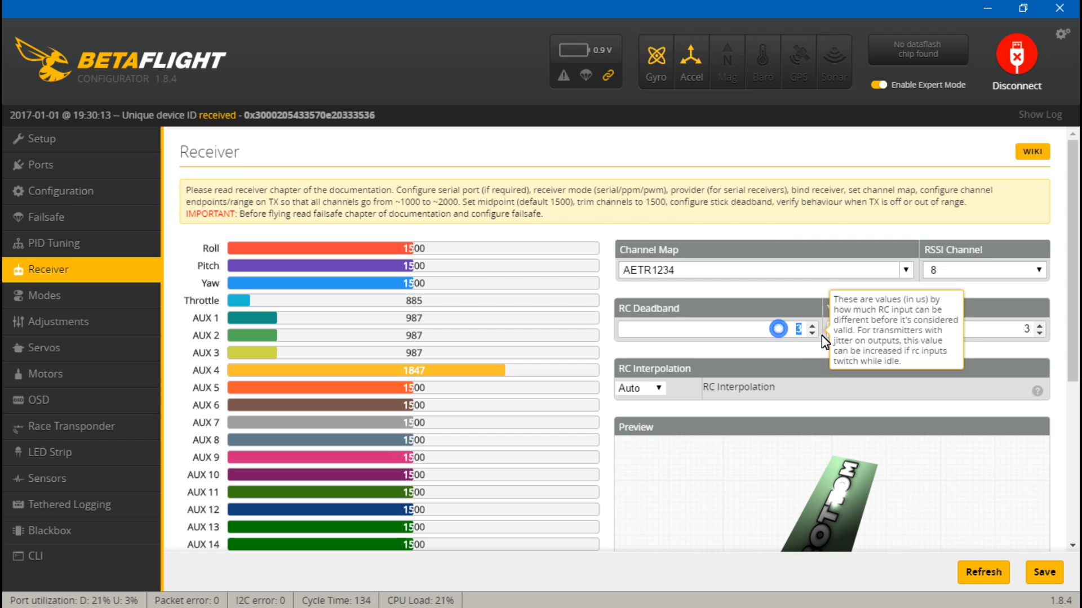
left_click_drag(961, 323, 1026, 335)
left_click(470, 432)
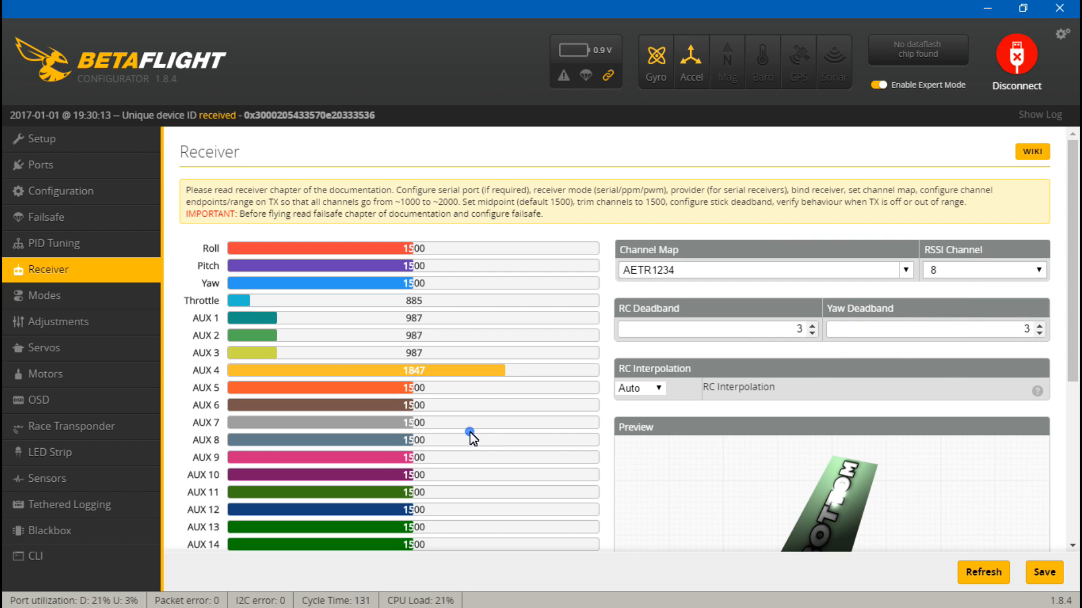
Step: Examine the ARM range on AUX 1 and the other available flight modes down to OSD SW
left_click(34, 296)
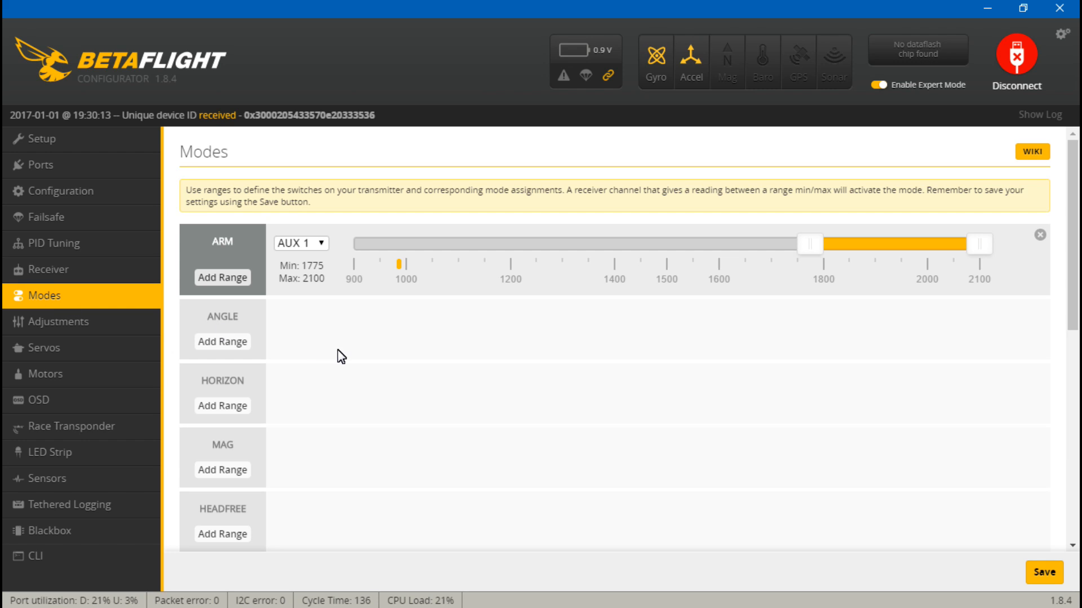
scroll(333, 367, "down", 4)
scroll(336, 367, "up", 4)
scroll(342, 340, "down", 1)
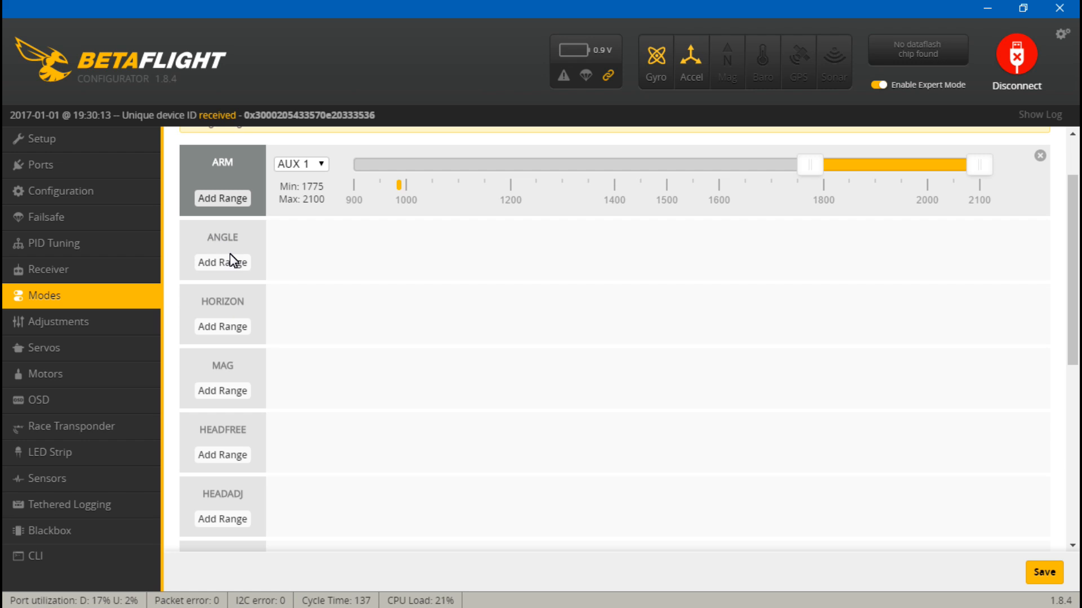
left_click(222, 240)
scroll(375, 382, "down", 1)
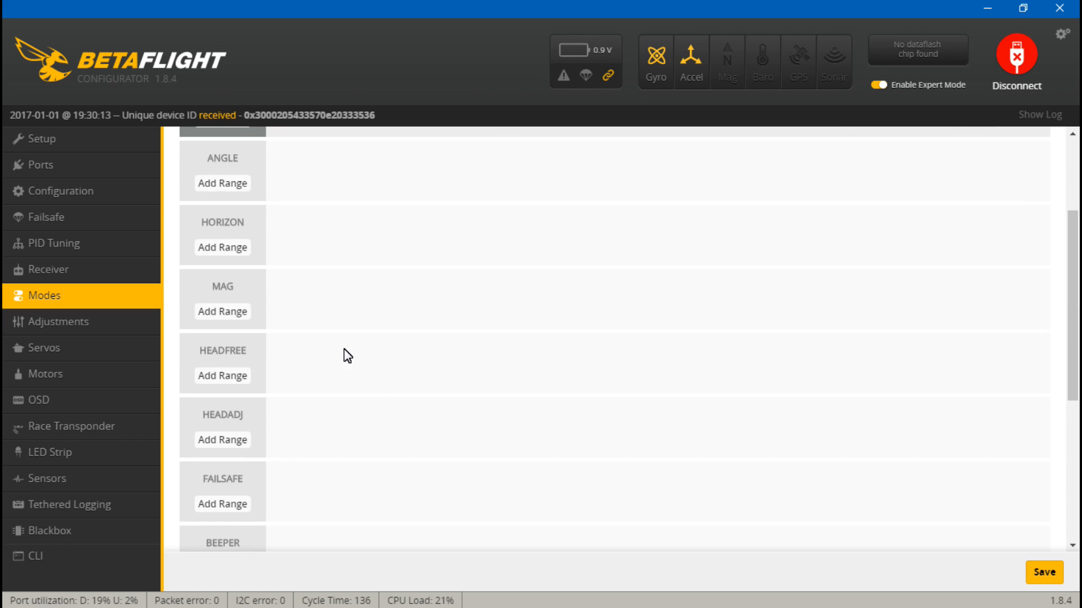
scroll(363, 451, "down", 1)
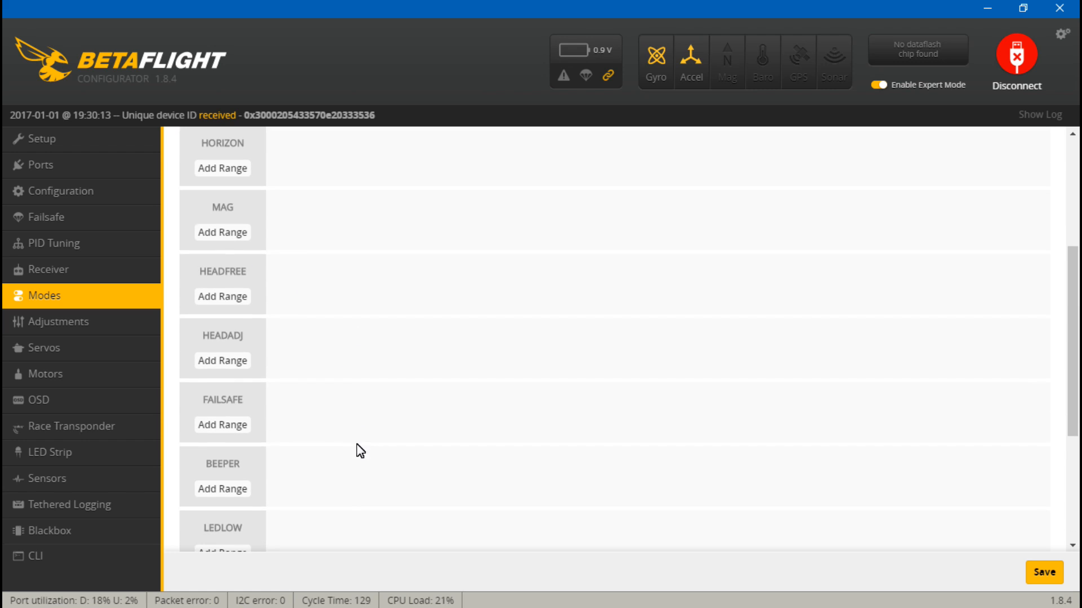
scroll(389, 324, "down", 2)
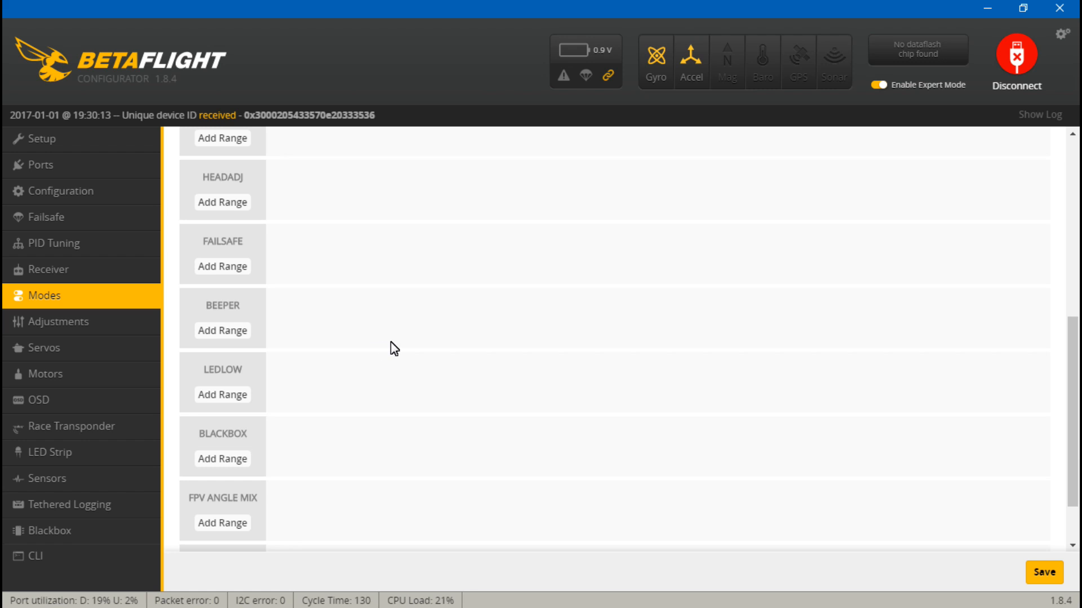
scroll(389, 343, "down", 1)
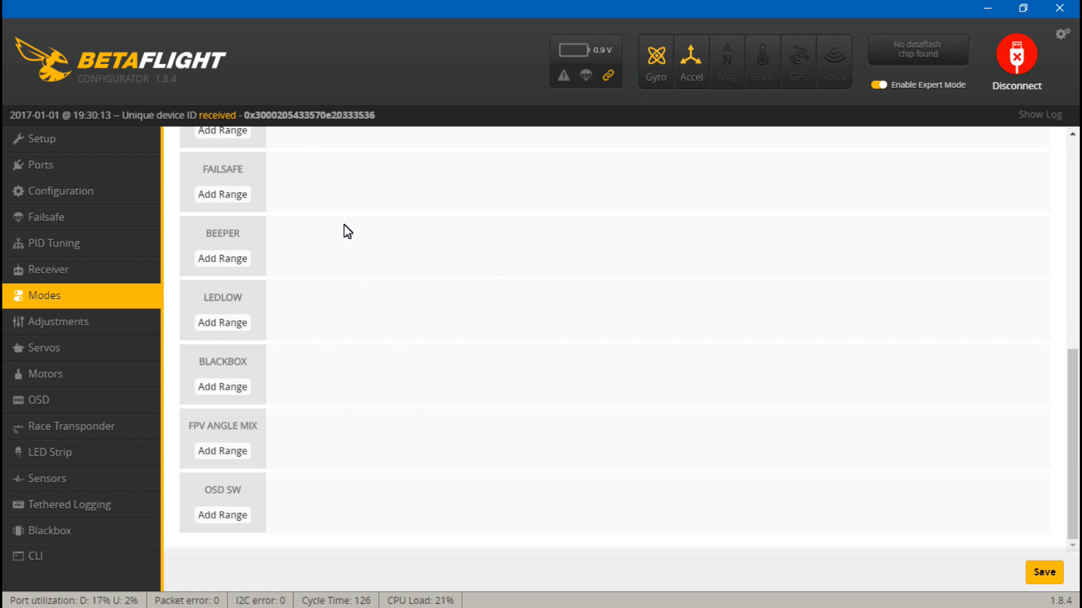
Step: Glance at the Adjustments page and review the FAILSAFE, ANGLE and HORIZON entries on the Modes page
left_click(68, 322)
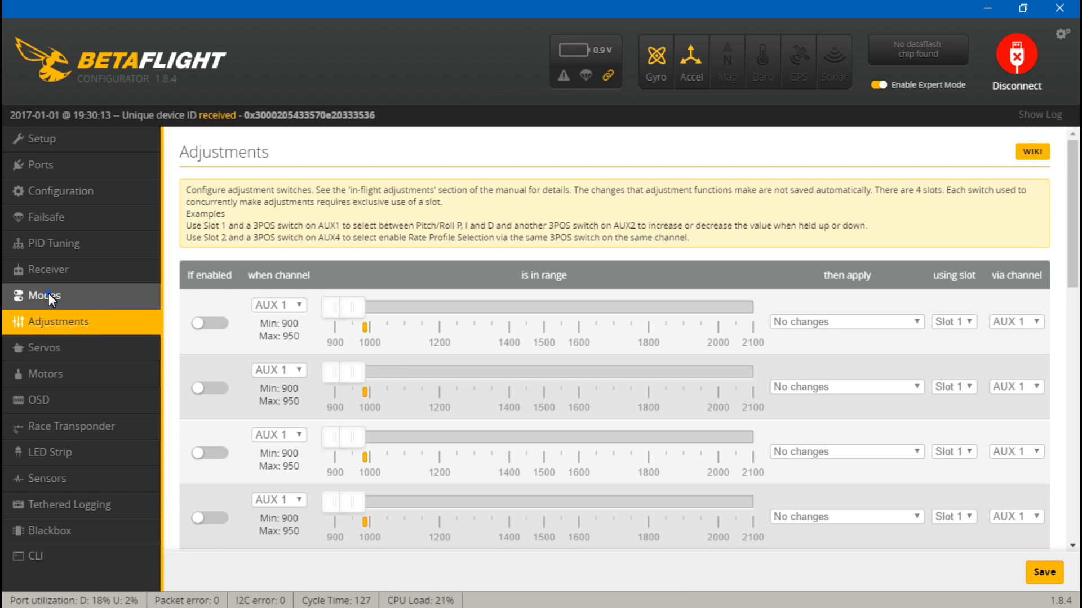
left_click(48, 294)
scroll(316, 338, "down", 7)
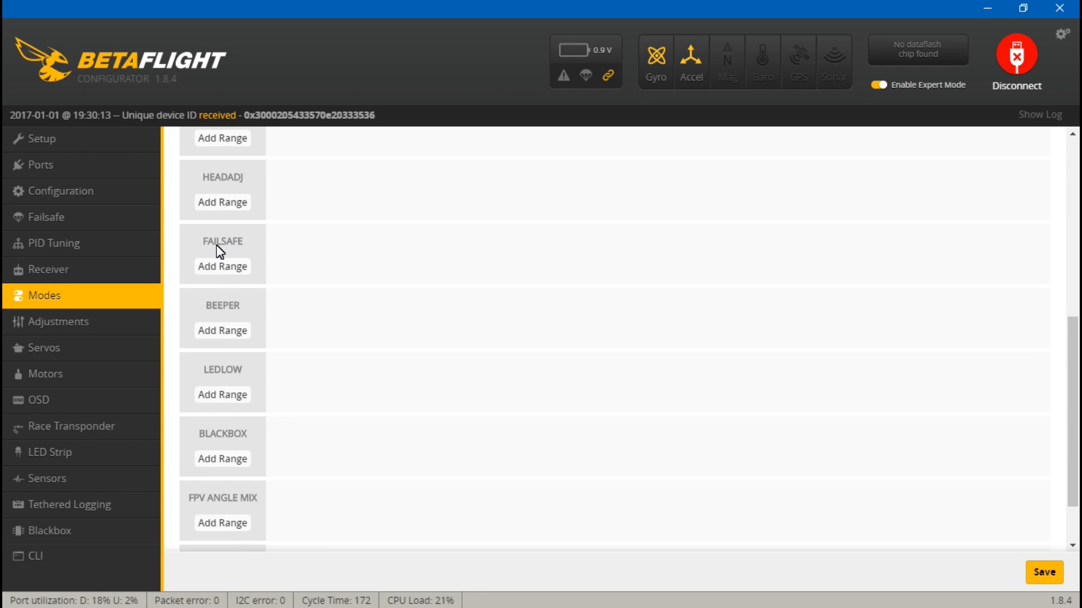
scroll(357, 331, "up", 3)
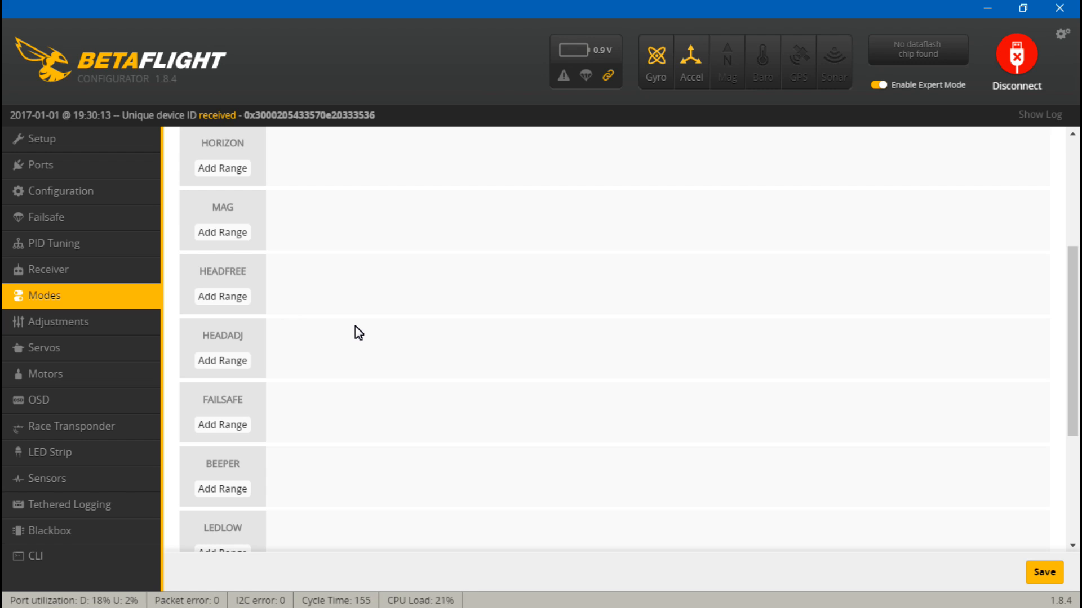
scroll(358, 332, "up", 3)
left_click(222, 238)
left_click(227, 302)
left_click(224, 235)
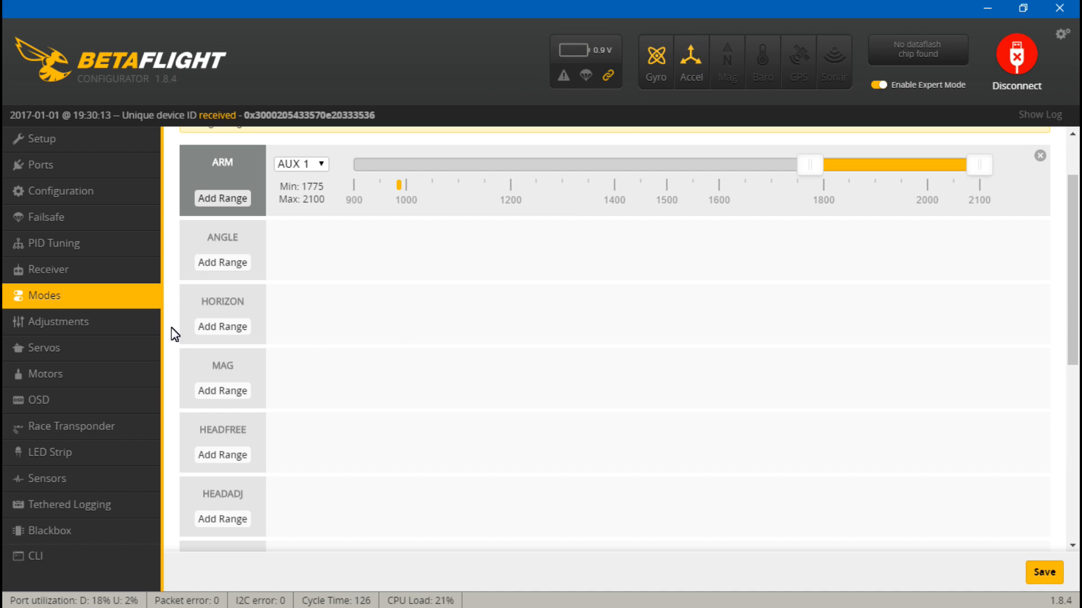
Step: Examine the Adjustments page's ranges, slots and channels, along with the Servos page's limits, channel assignments and rates
left_click(42, 322)
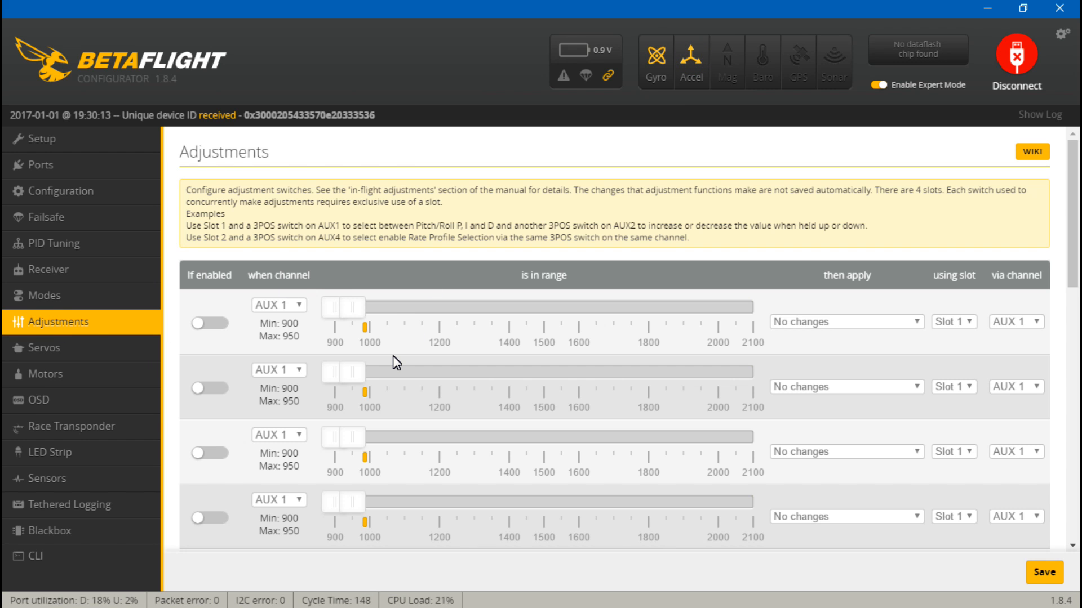
scroll(394, 356, "down", 3)
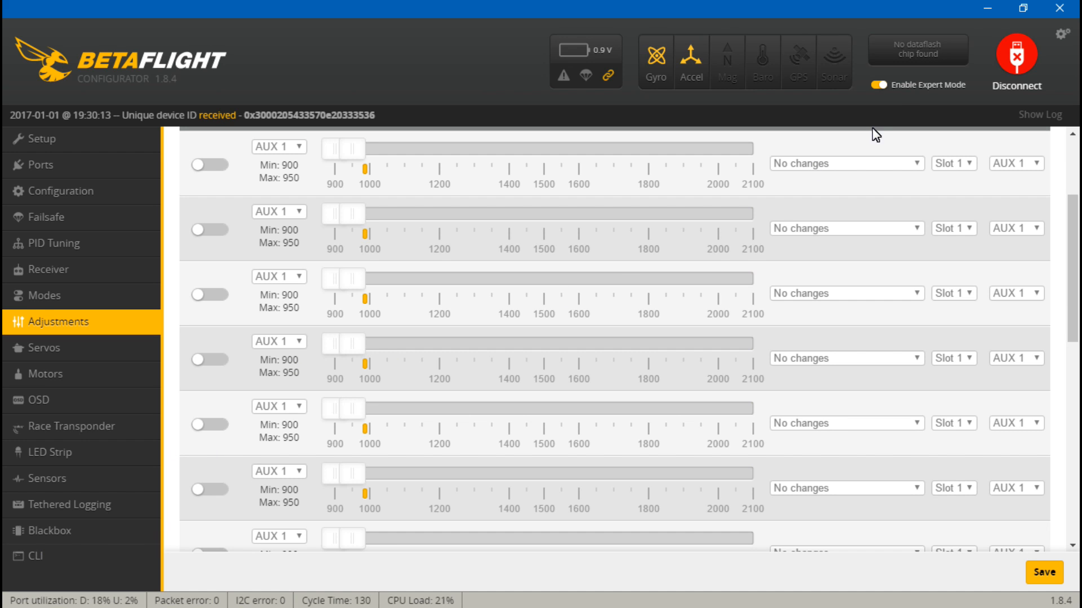
left_click(987, 14)
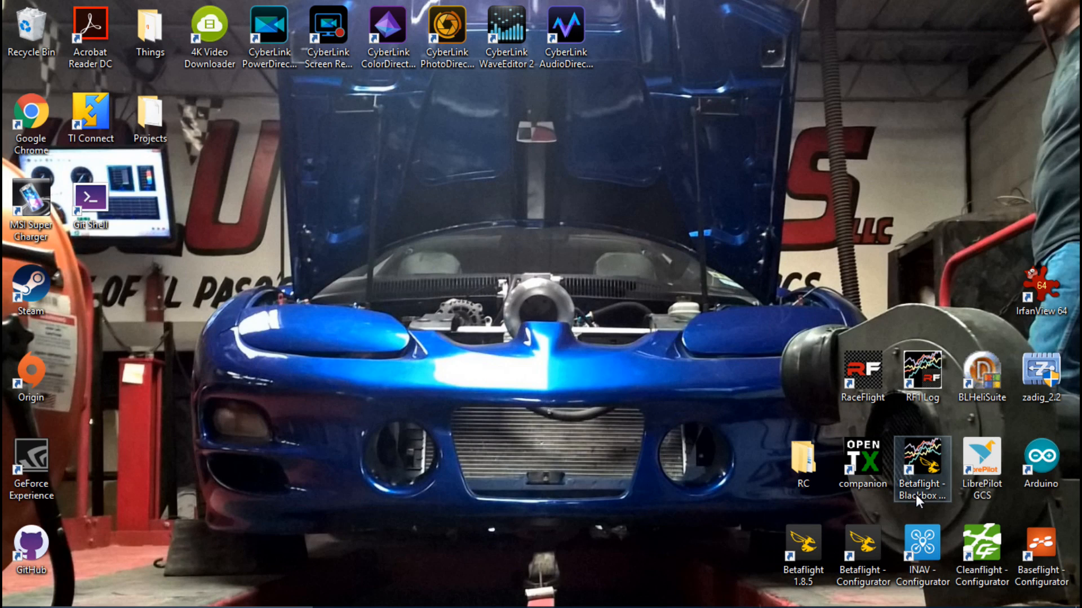
double_click(927, 469)
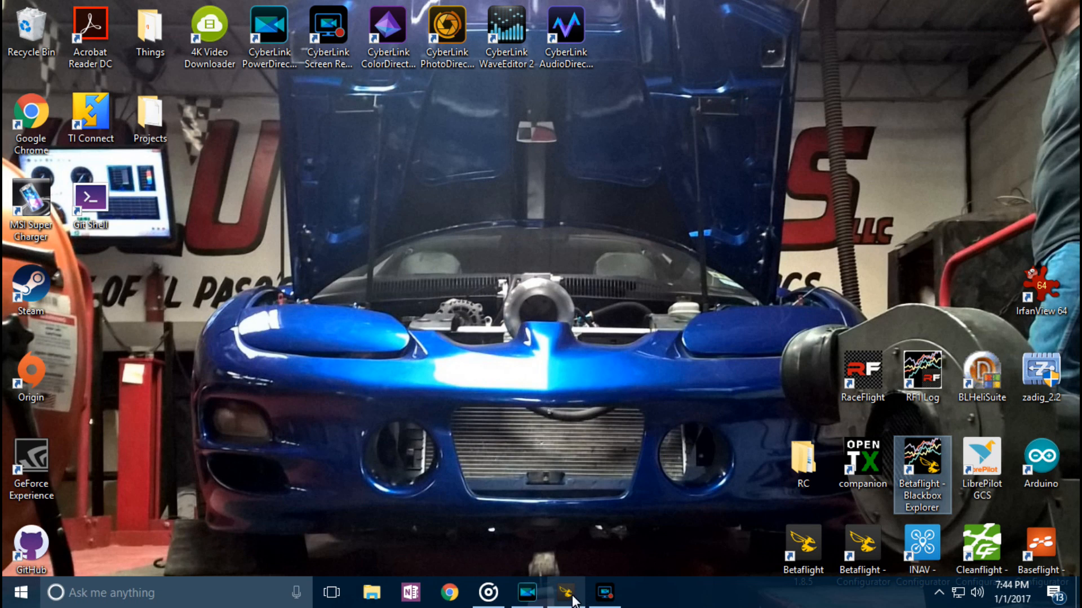
left_click(569, 595)
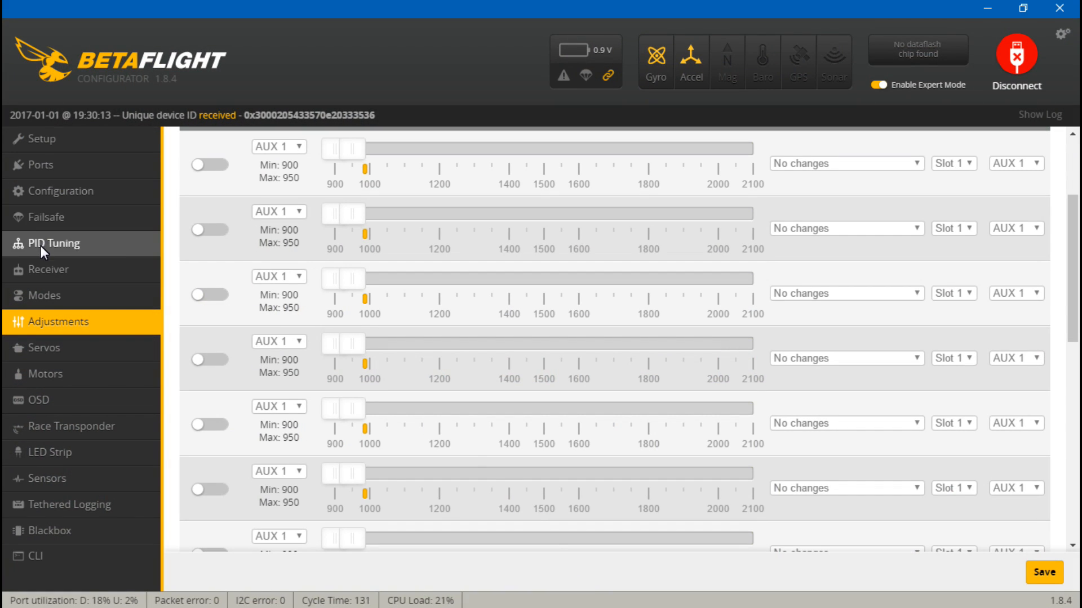
scroll(463, 410, "up", 2)
scroll(462, 408, "up", 2)
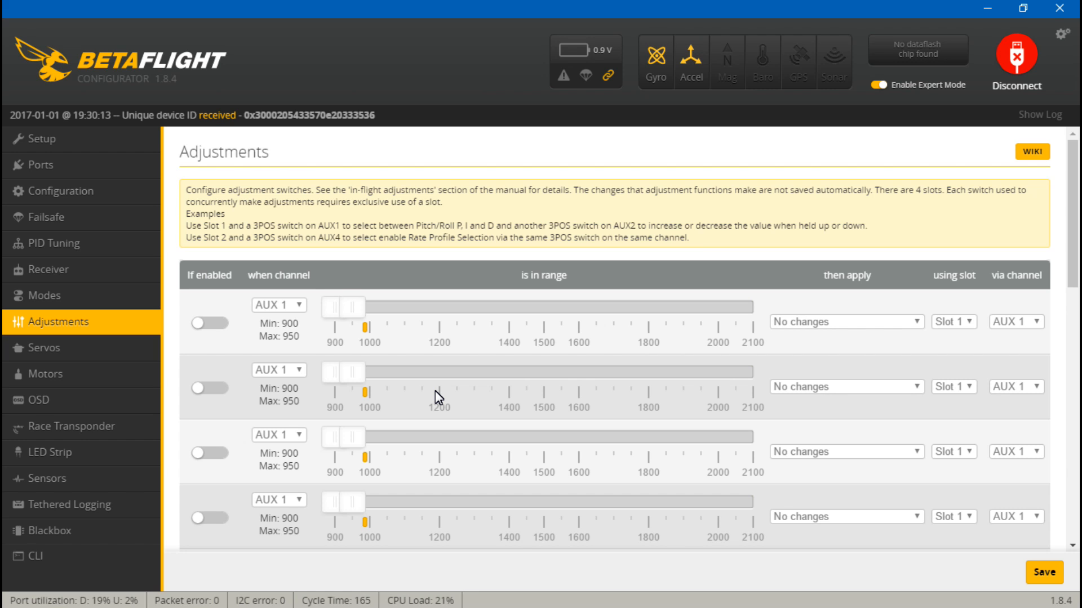
left_click(45, 350)
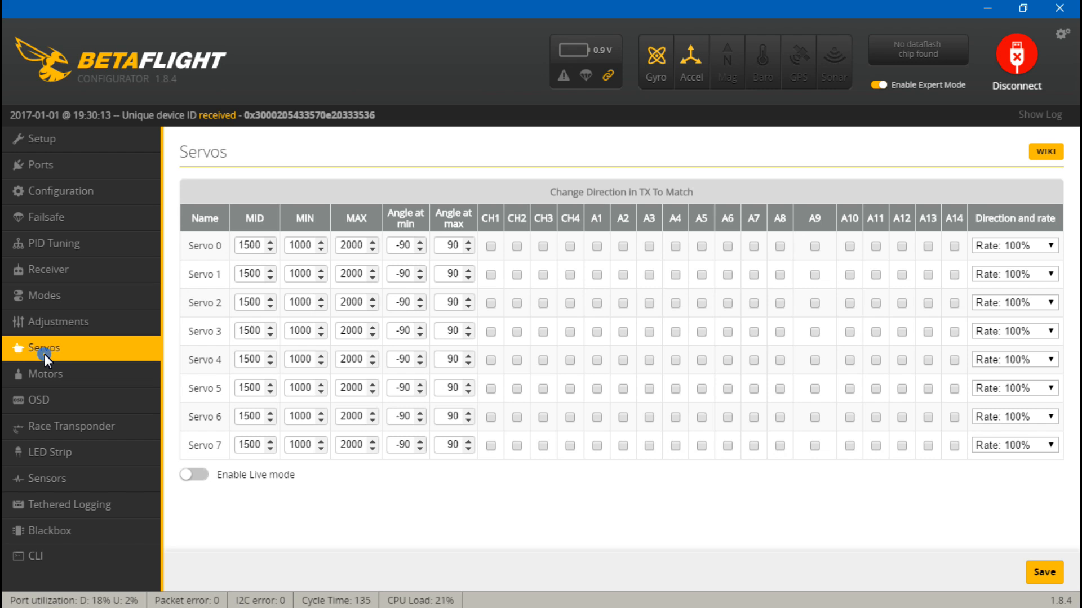
left_click(210, 361)
Step: Enable motor control on the Motors page and try out the Master slider
left_click(27, 366)
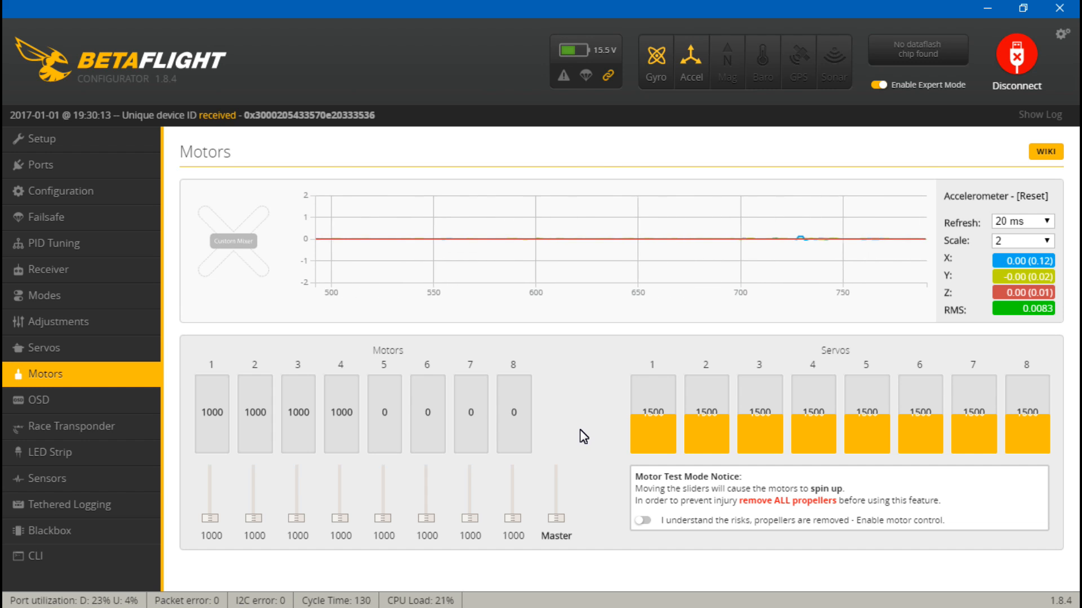
left_click(644, 520)
left_click_drag(553, 519, 557, 543)
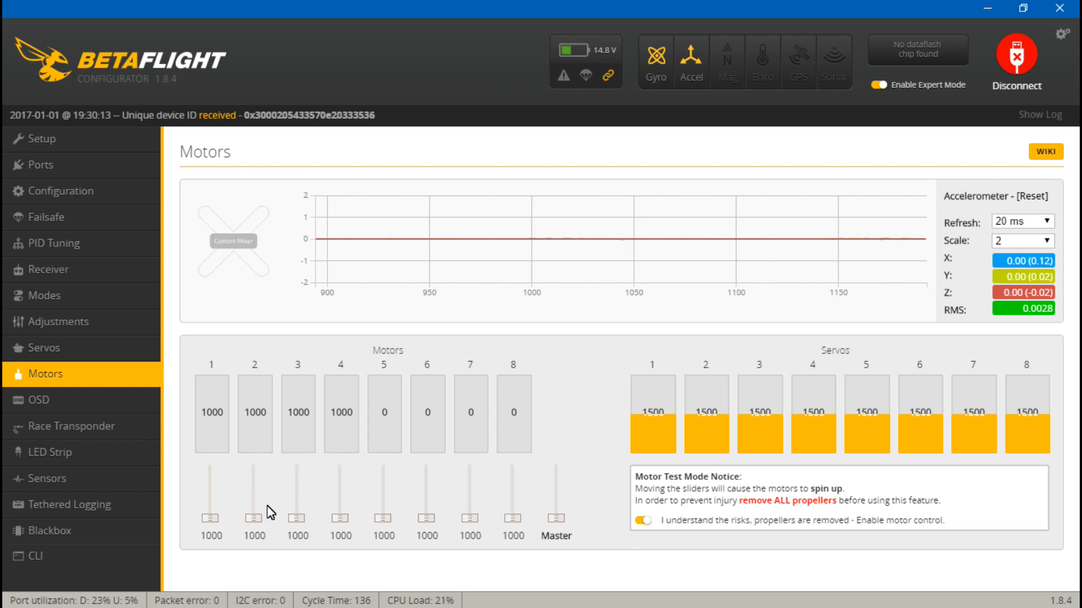
left_click(556, 518)
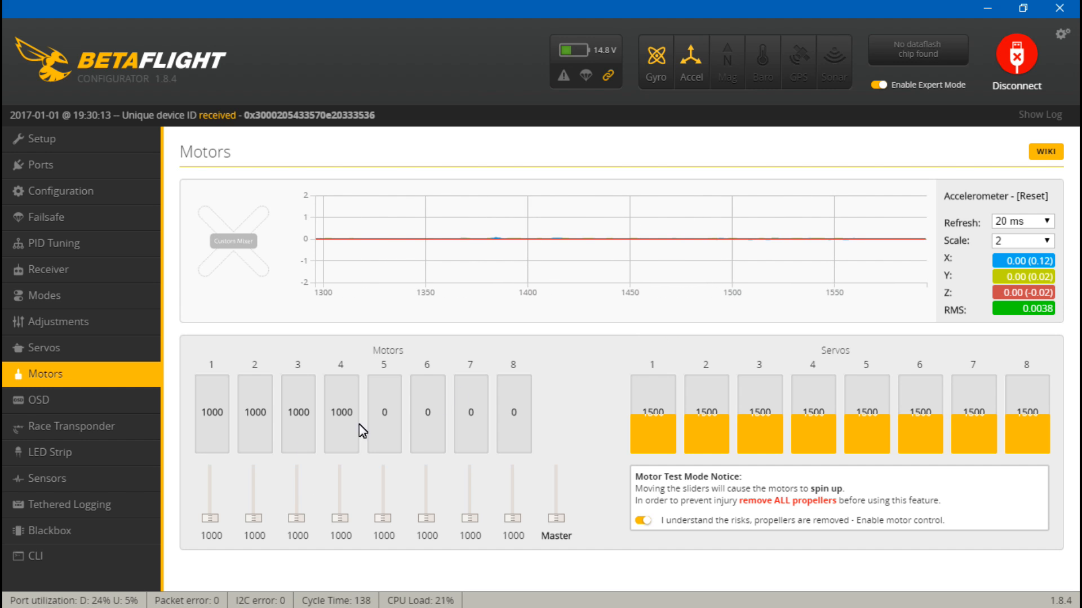
Step: Switch to BLHeliSuite to view its SiLabs ESC Setup options, close it and return to Betaflight Configurator
left_click(988, 9)
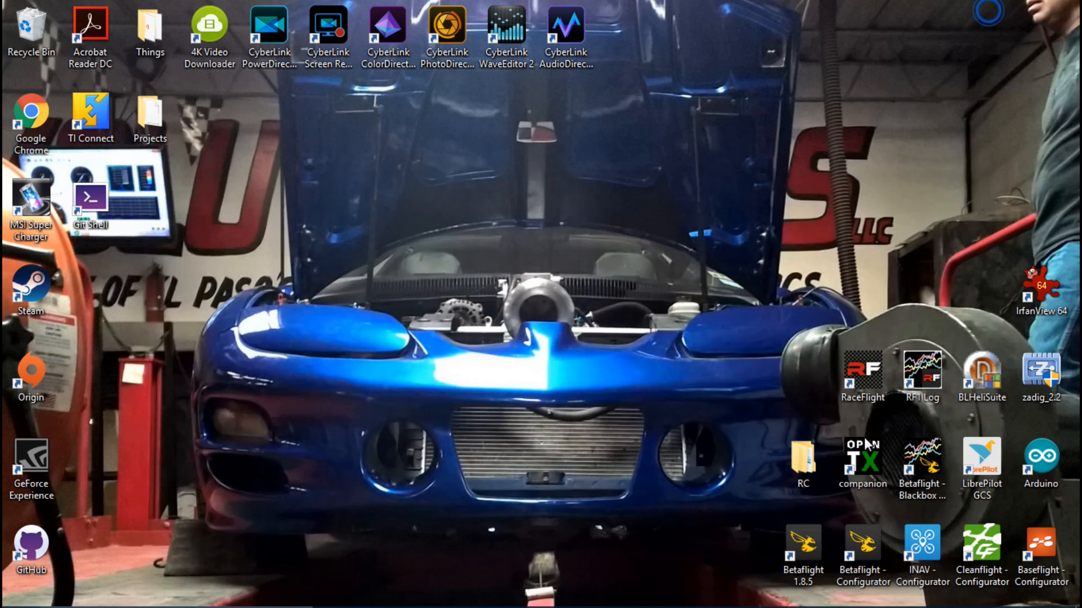
double_click(996, 379)
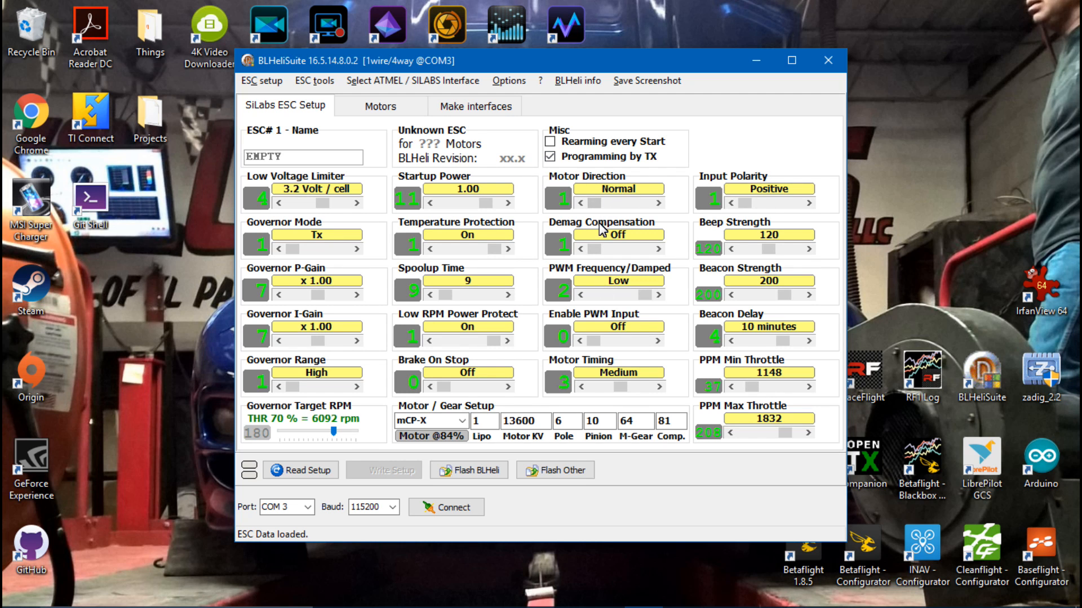
mouse_move(601, 229)
mouse_move(749, 358)
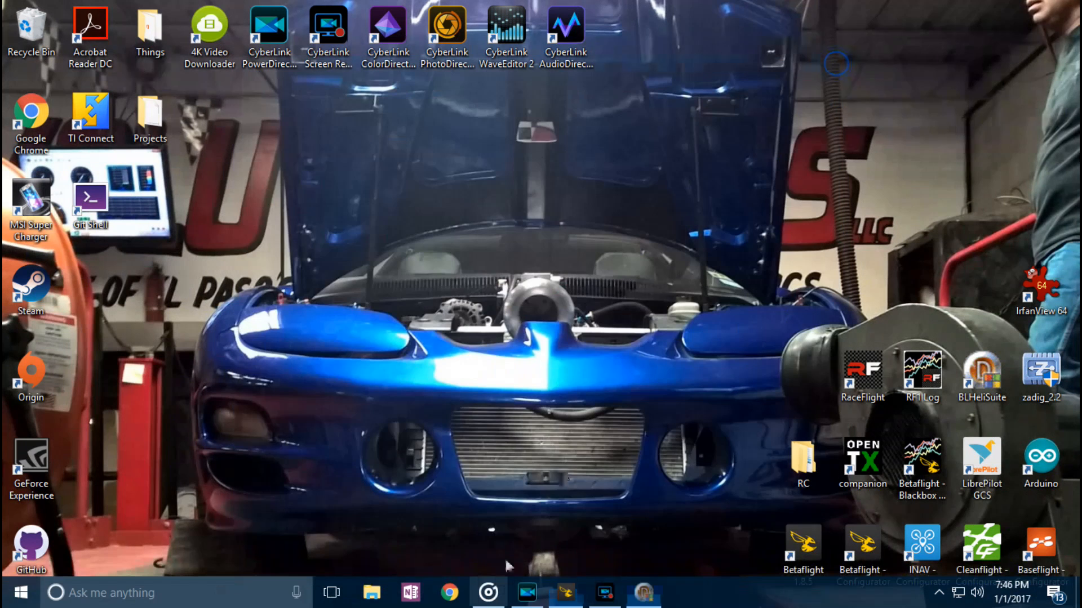
left_click(828, 61)
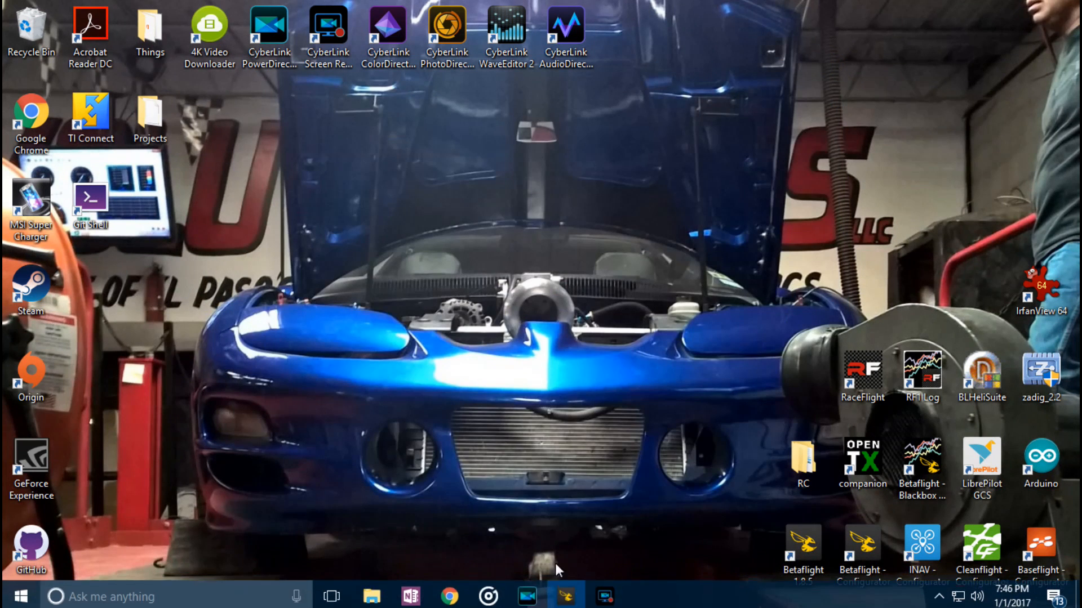
left_click(566, 593)
Step: Turn on the OSD elements Artificial Horizon, Horizon Sidebars, Ontime, Flytime, Flymode and Vtx Channel
left_click(83, 403)
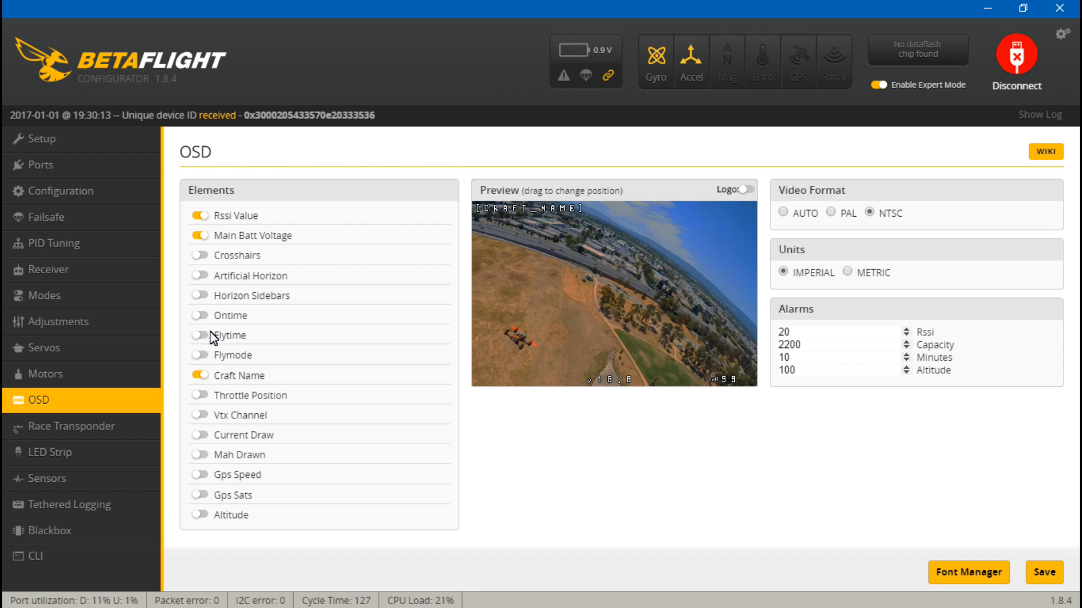
left_click(200, 275)
left_click(201, 295)
left_click(200, 317)
left_click(200, 336)
left_click(201, 356)
left_click(200, 415)
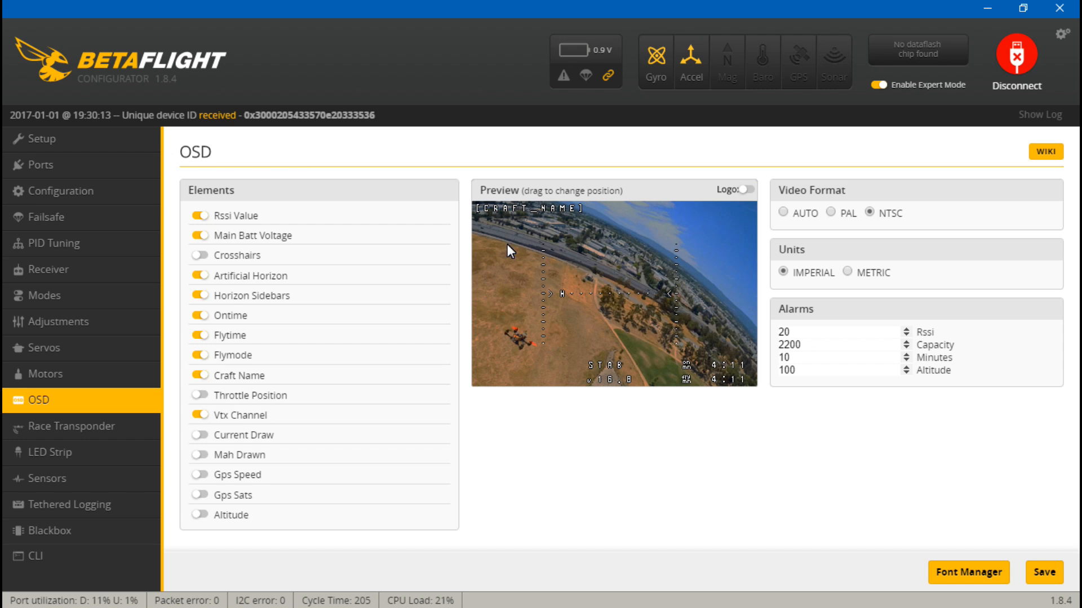
Step: Center the craft name along the OSD preview's upper edge and move the battery voltage to its lower-left area
left_click_drag(503, 212, 526, 212)
left_click_drag(613, 388, 513, 370)
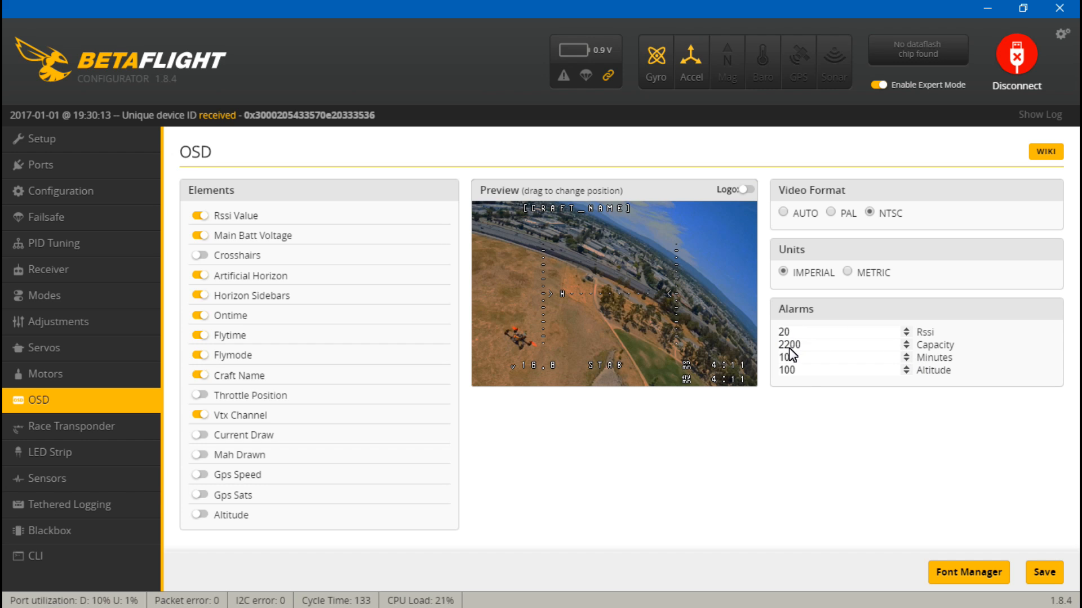
Step: Examine the Race Transponder data field and the LED Strip page's functions, colors and wiring options
left_click(47, 430)
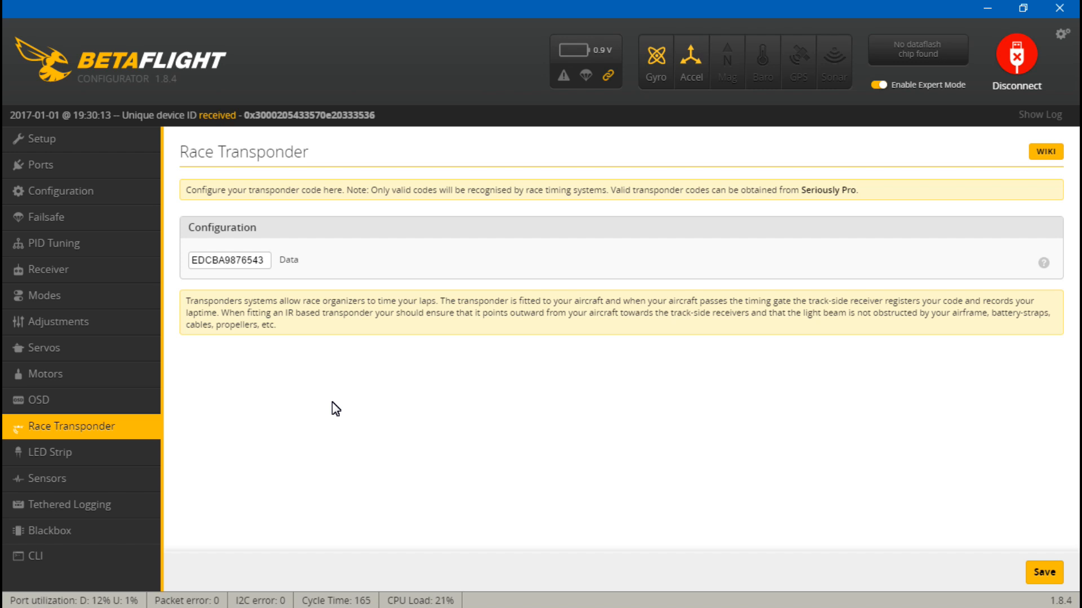
left_click(242, 260)
left_click(32, 457)
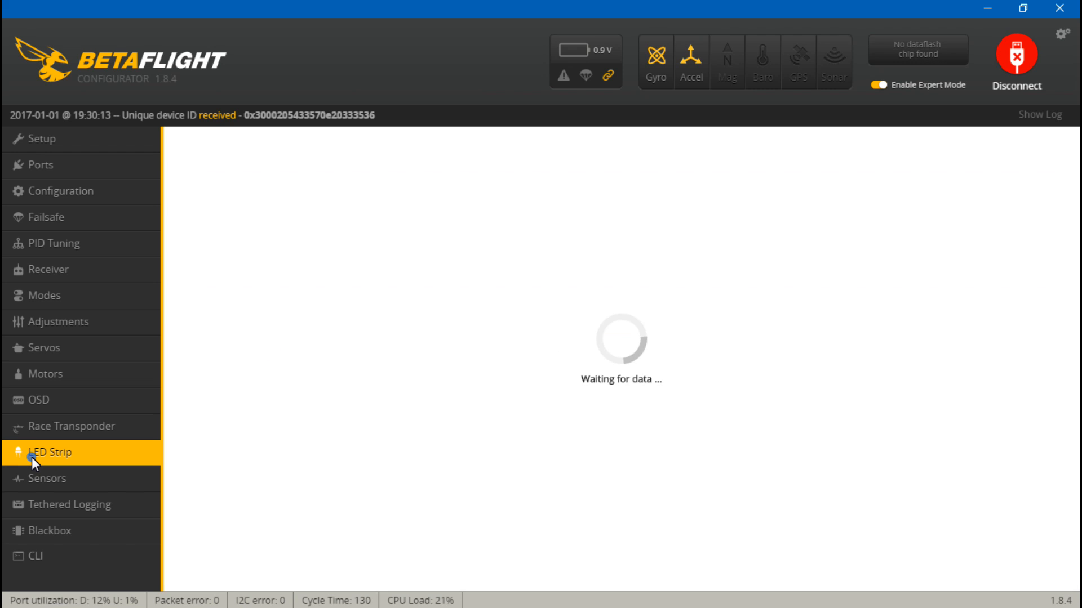
scroll(330, 348, "down", 3)
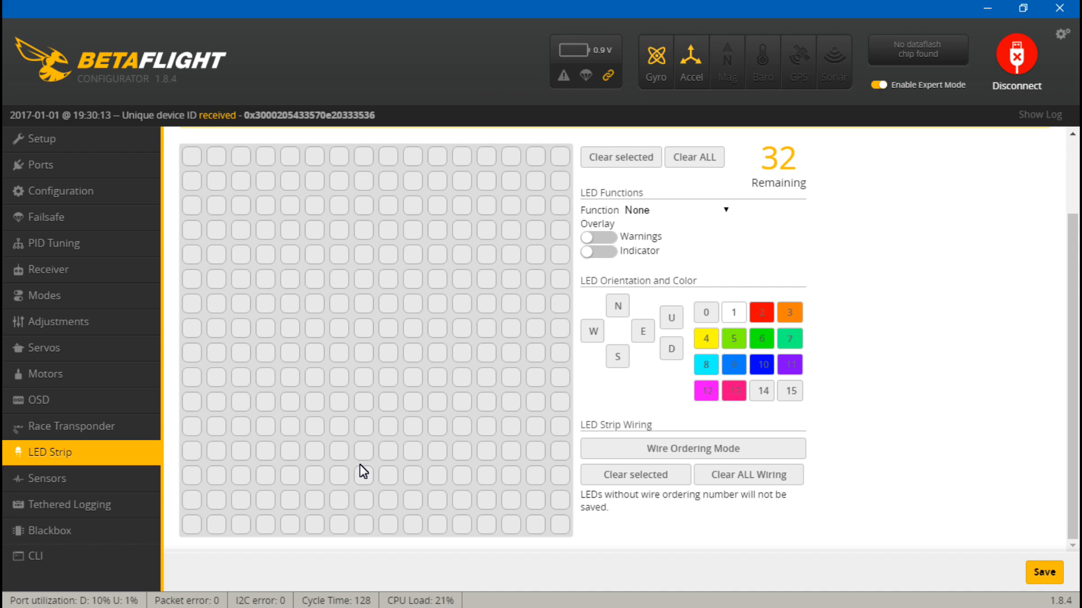
Step: Examine the gyroscope and accelerometer graphs on the Sensors page, hiding the accelerometer graph and showing it again
left_click(49, 478)
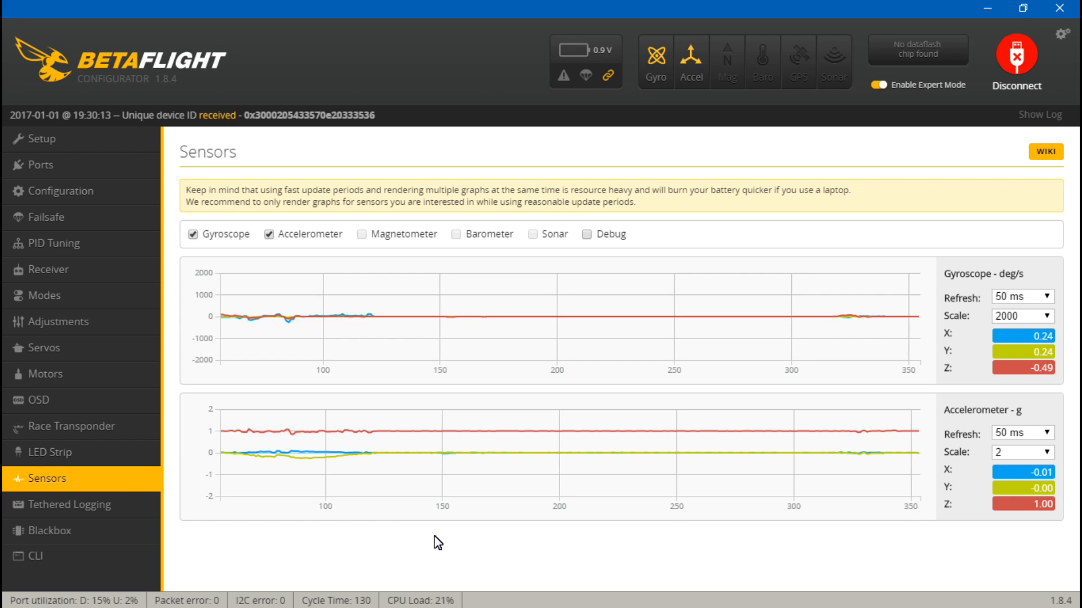
left_click(269, 236)
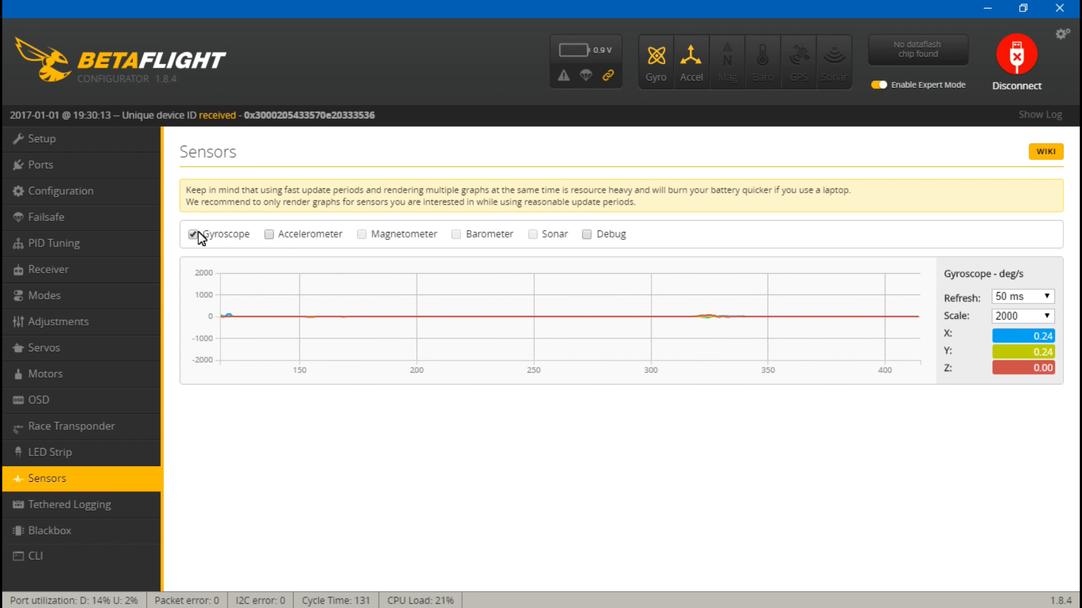
left_click(269, 234)
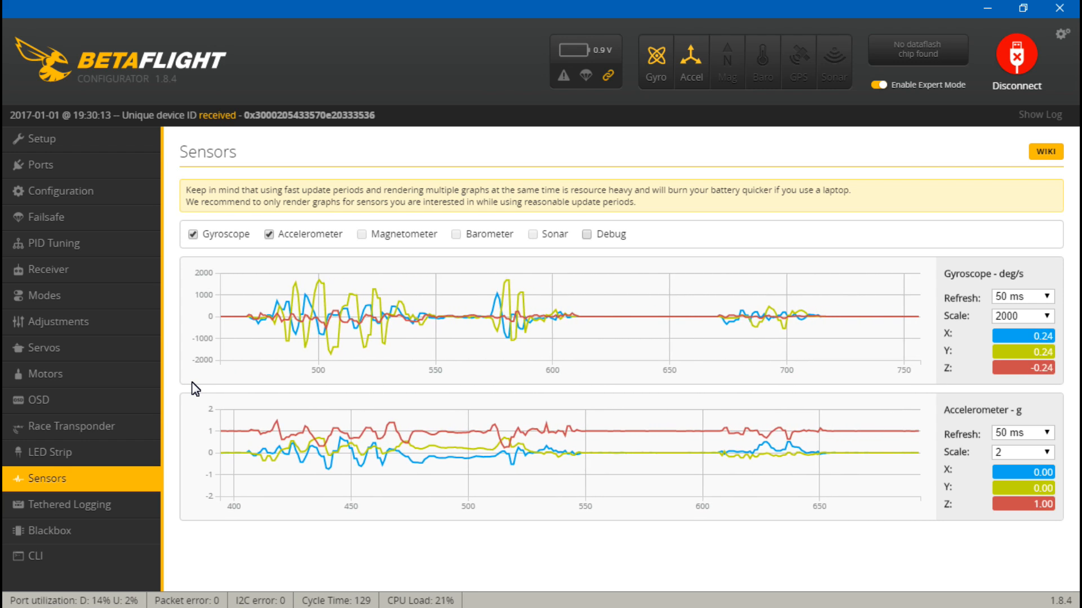
Step: Review the Tethered Logging data options and the Blackbox logging device and logging rate settings
left_click(51, 512)
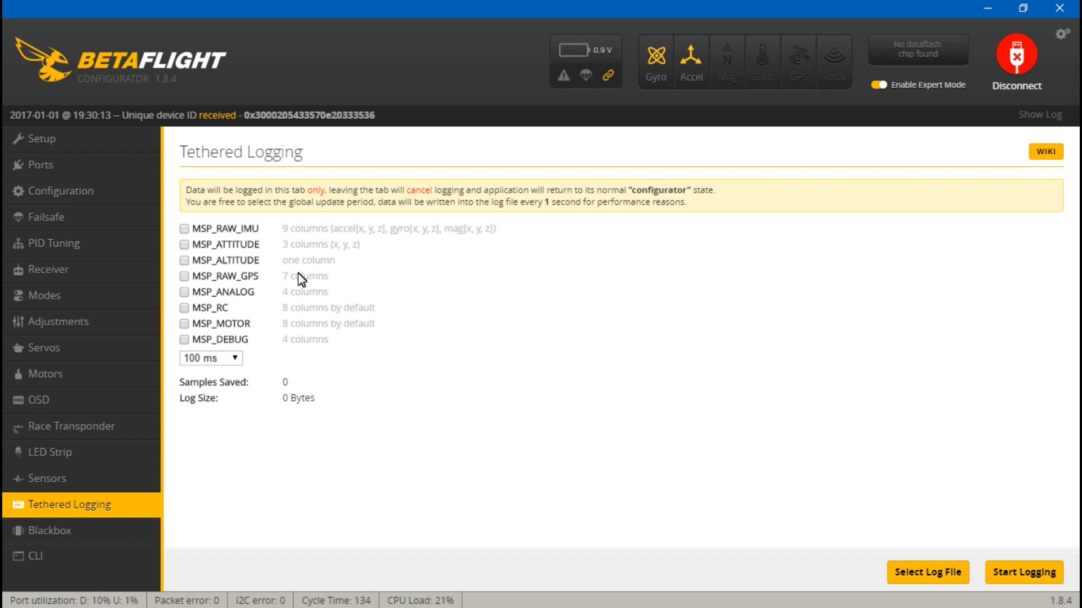
left_click(290, 282)
left_click(45, 531)
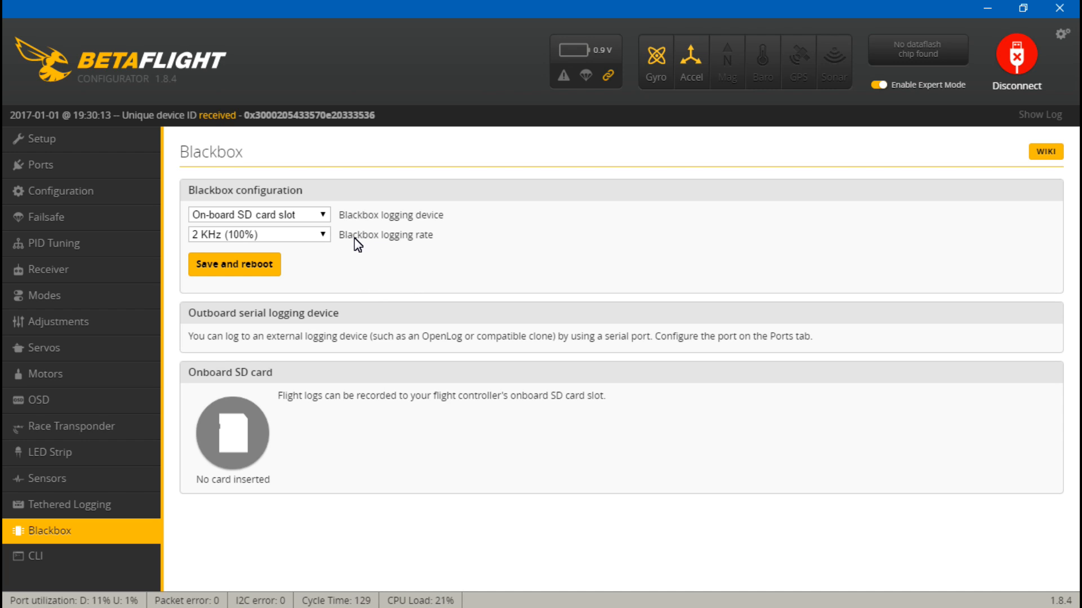
left_click(981, 11)
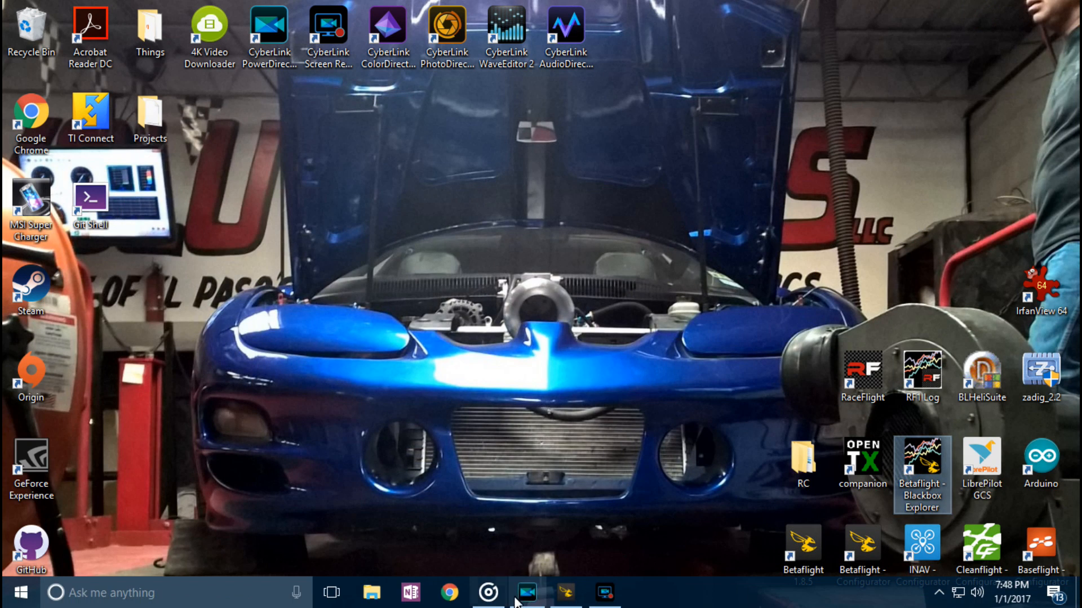
left_click(567, 592)
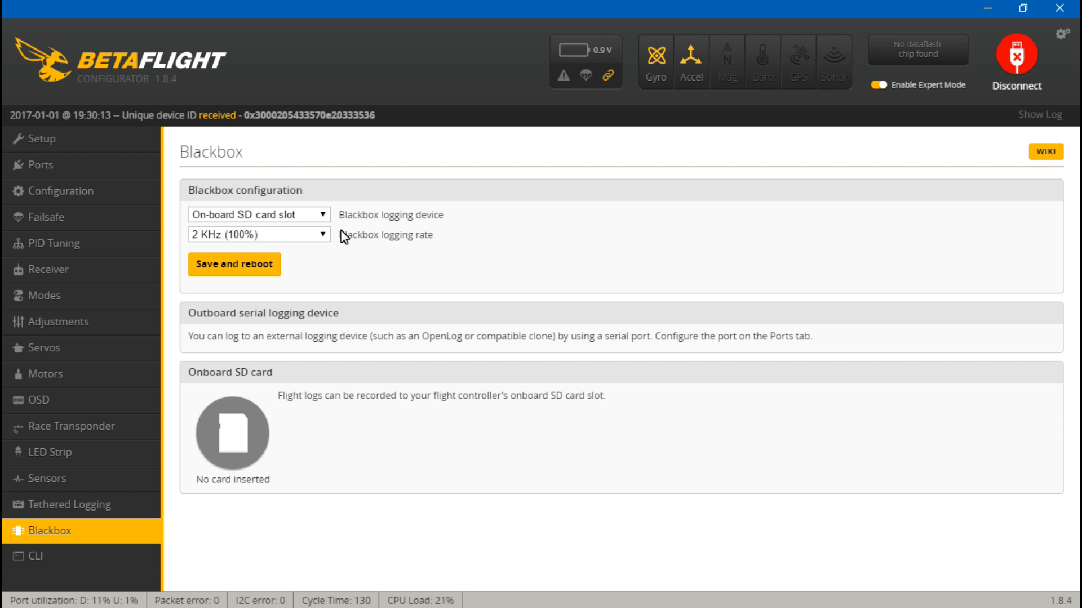
Step: Open the CLI page and place the cursor in its command field
left_click(36, 556)
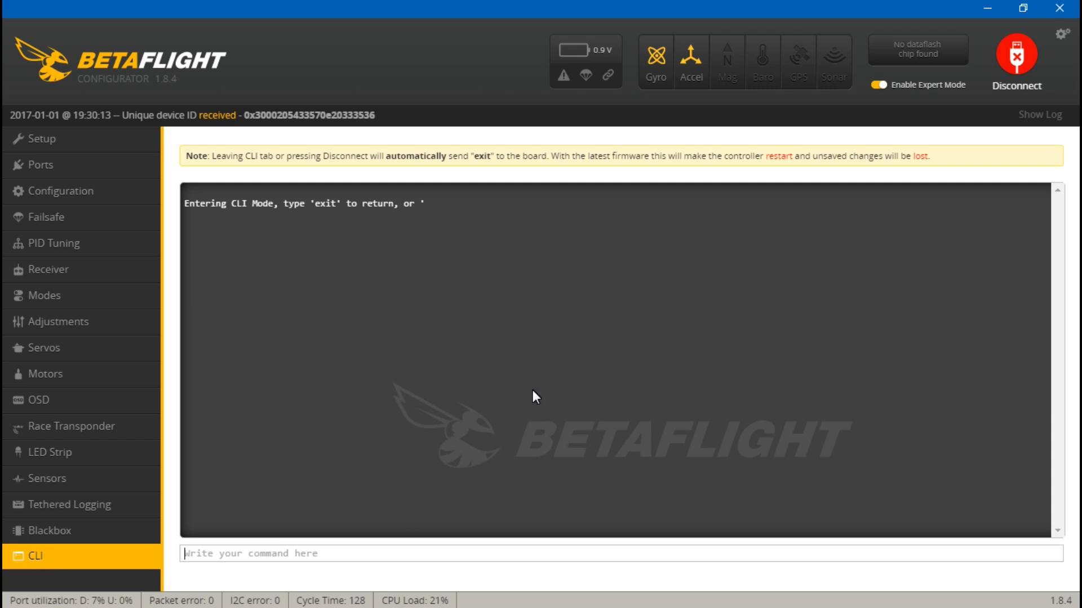
left_click(405, 559)
Step: Review the Configuration page from the ESC/Motor Features, including Minimum Throttle, down to the GPS and System configuration sections
left_click(61, 195)
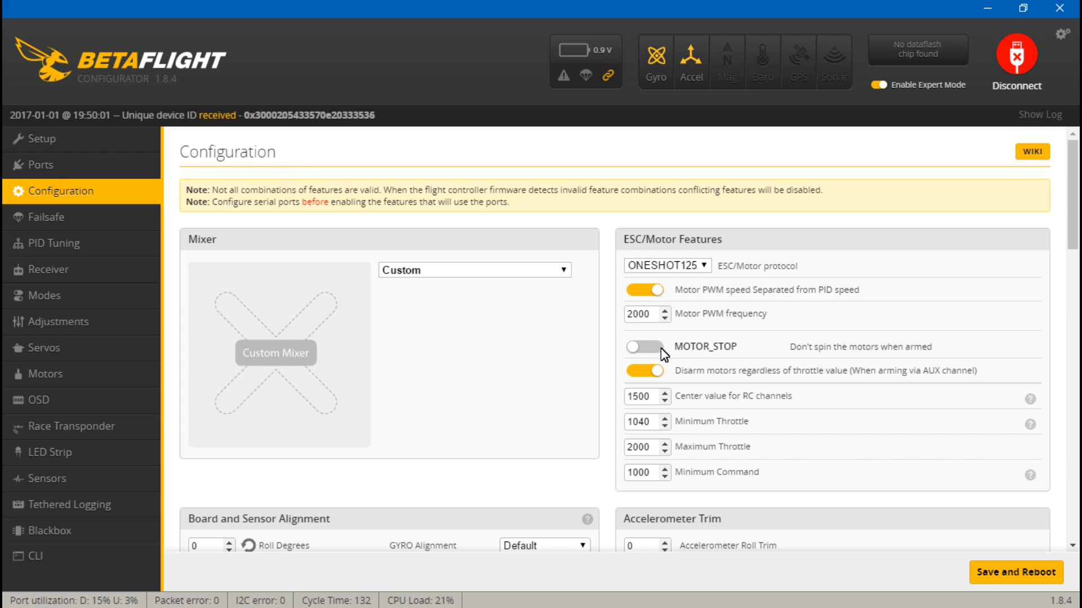
left_click(650, 422)
scroll(617, 479, "down", 7)
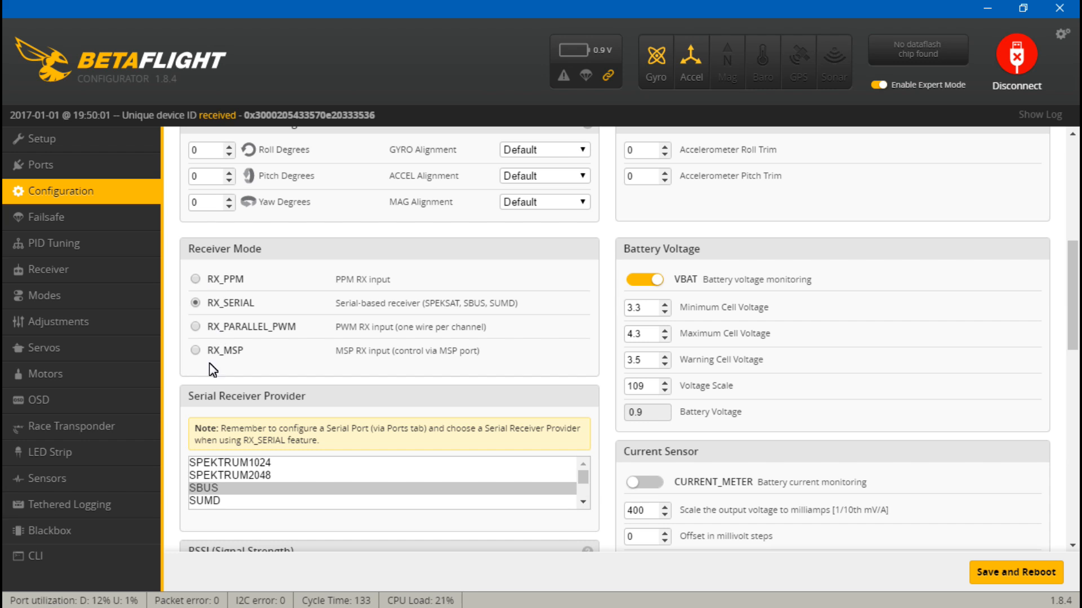
scroll(670, 499, "down", 1)
scroll(670, 499, "down", 8)
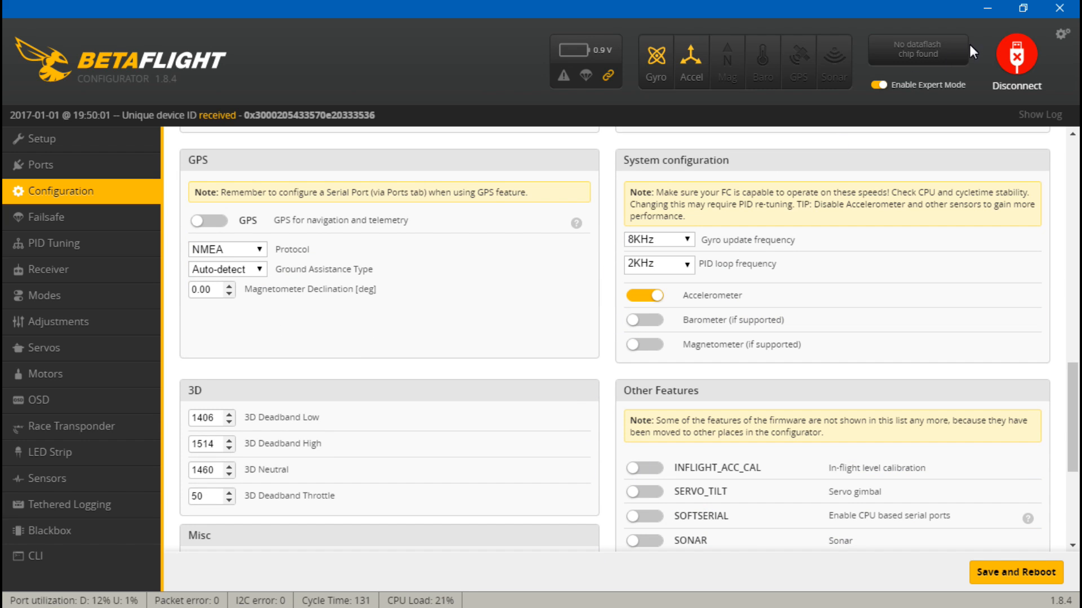
Step: Glance at the desktop, return to Betaflight Configurator and review the Other Features and Current Sensor sections
left_click(984, 8)
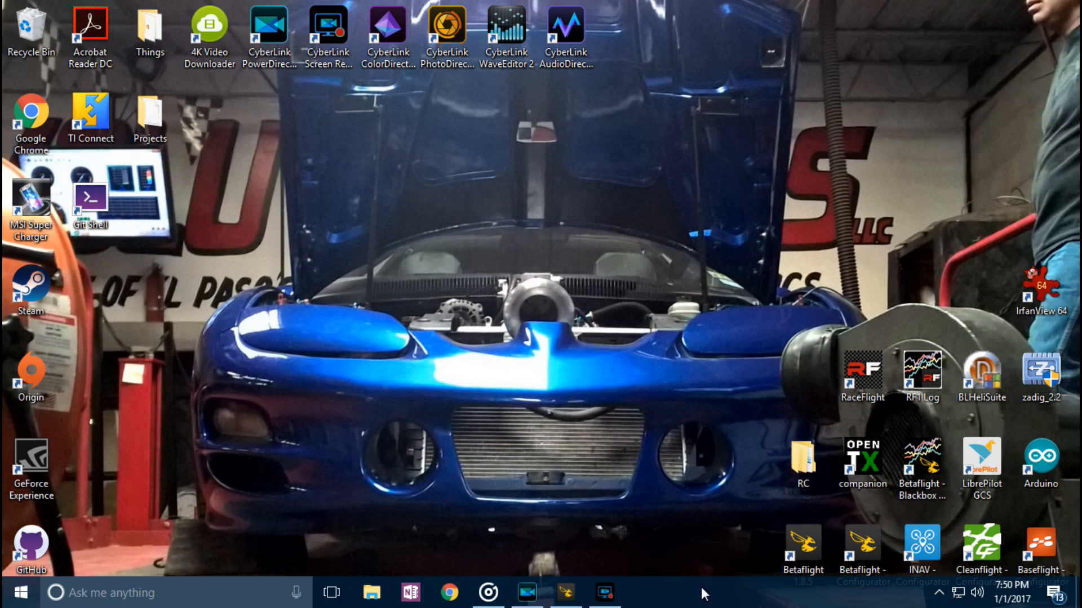
left_click(565, 601)
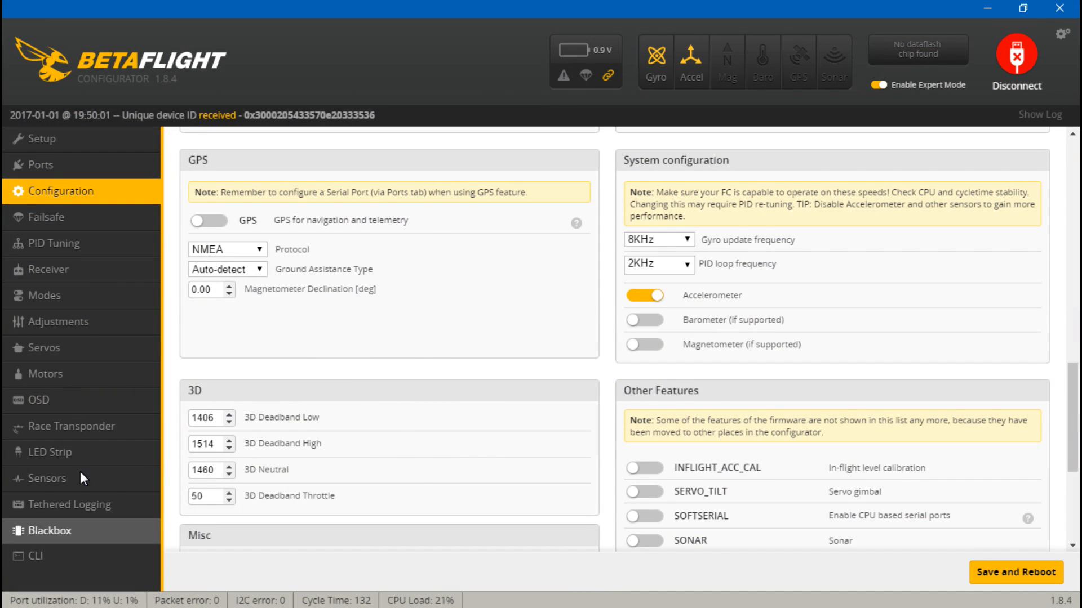
scroll(619, 450, "down", 4)
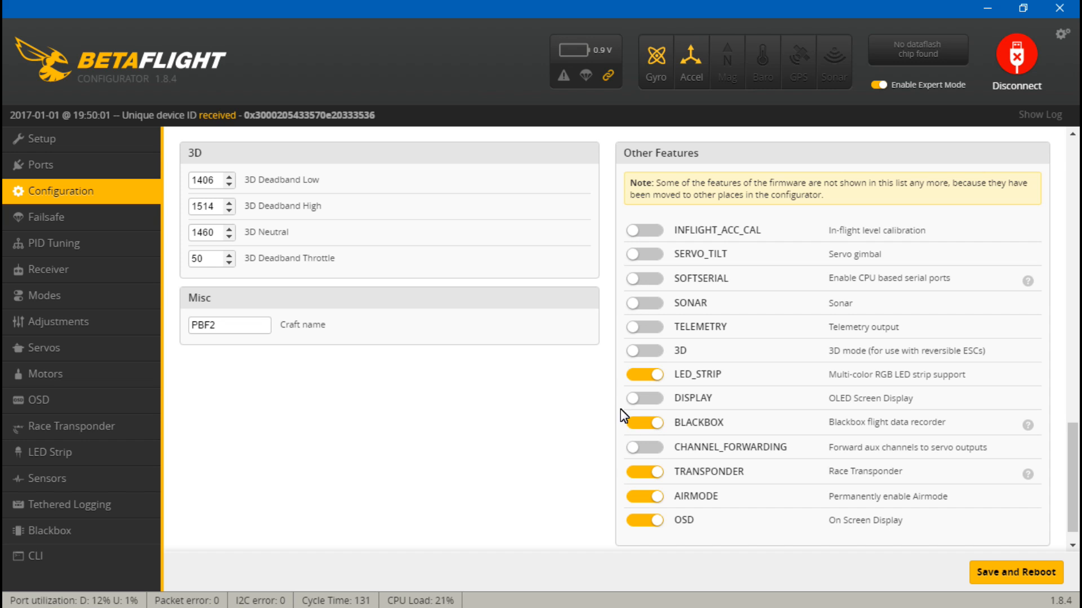
scroll(564, 369, "up", 4)
scroll(466, 374, "up", 4)
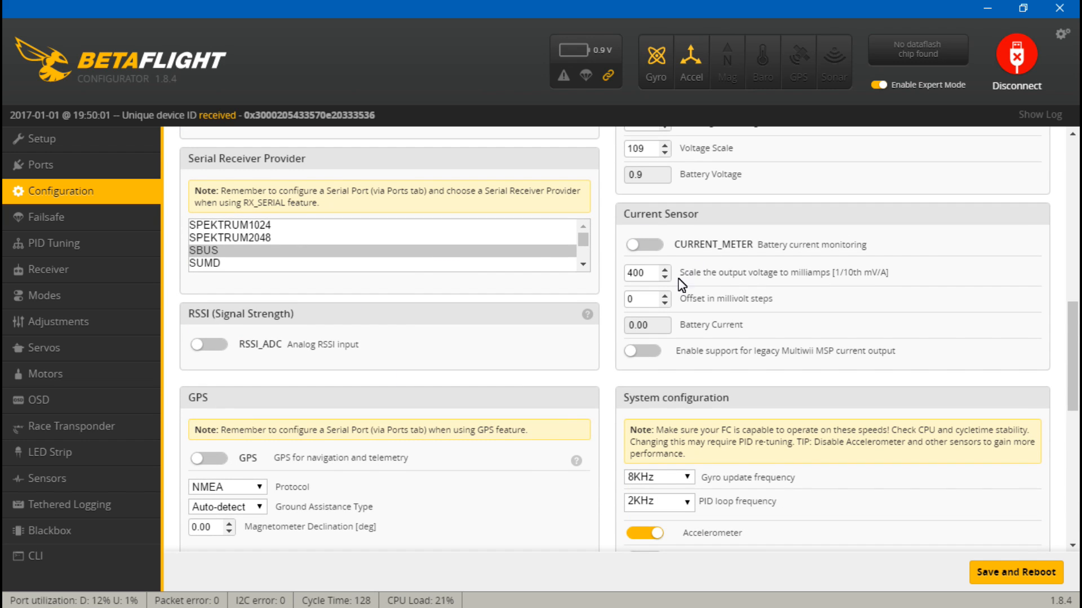
Step: Open the CLI page, run the set command and look through the listed parameters
left_click(75, 547)
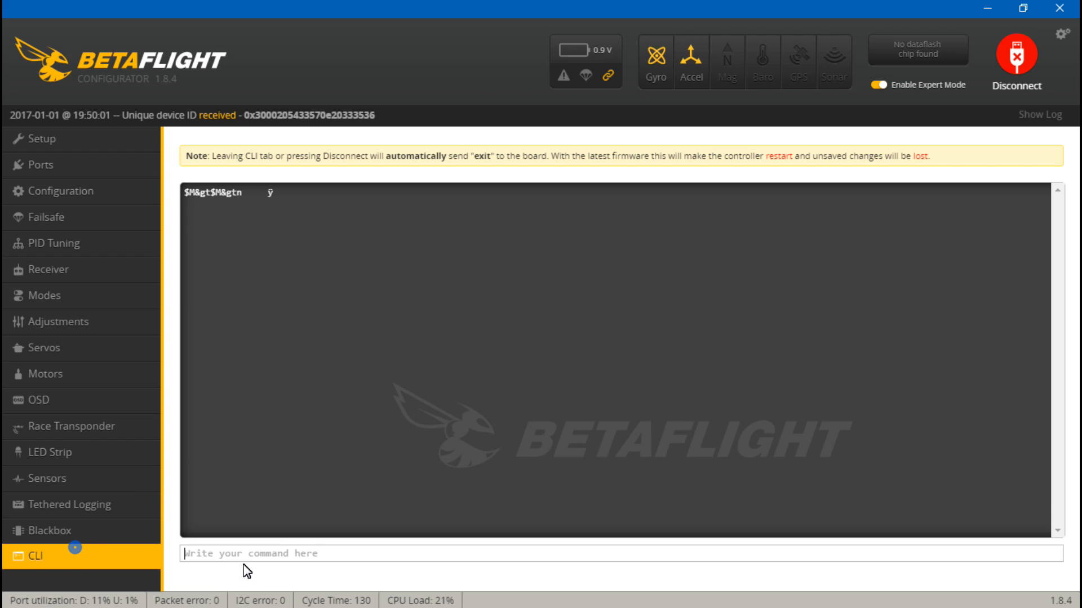
left_click(311, 553)
type("s")
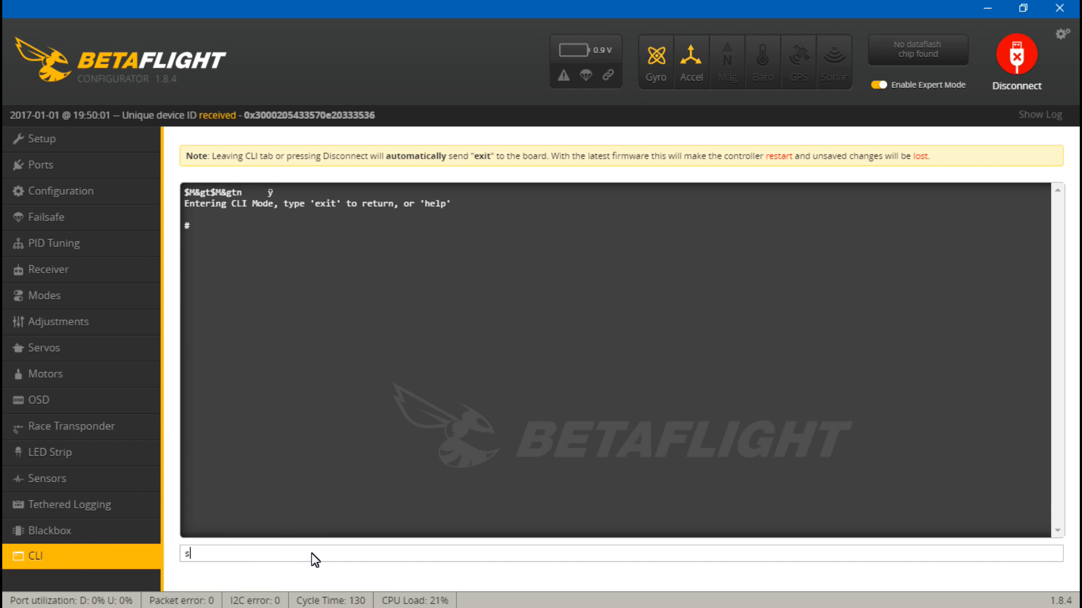
type("et")
key("Return")
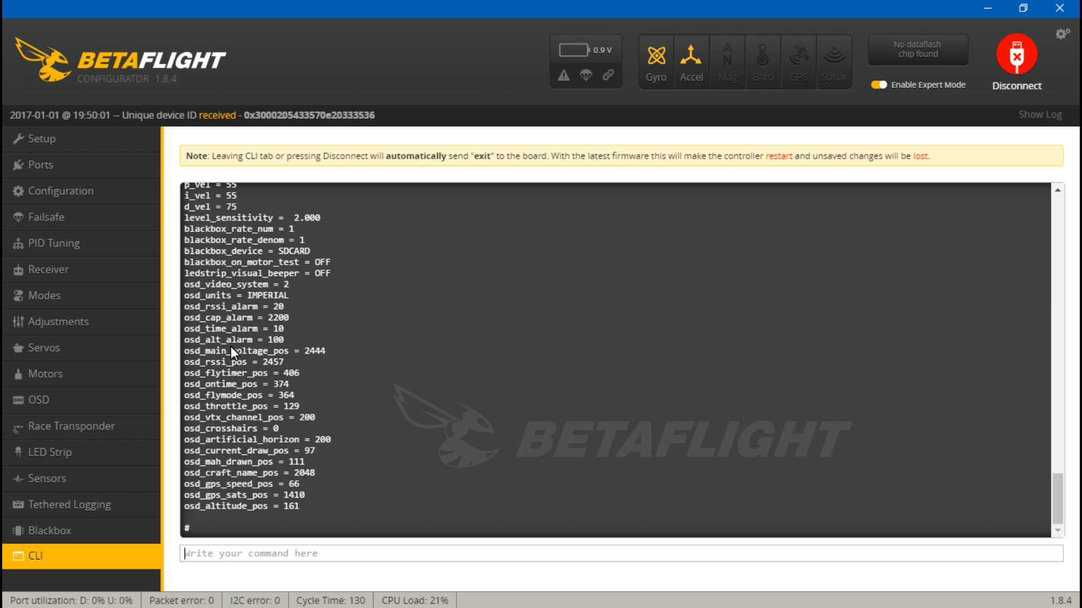
scroll(231, 346, "up", 15)
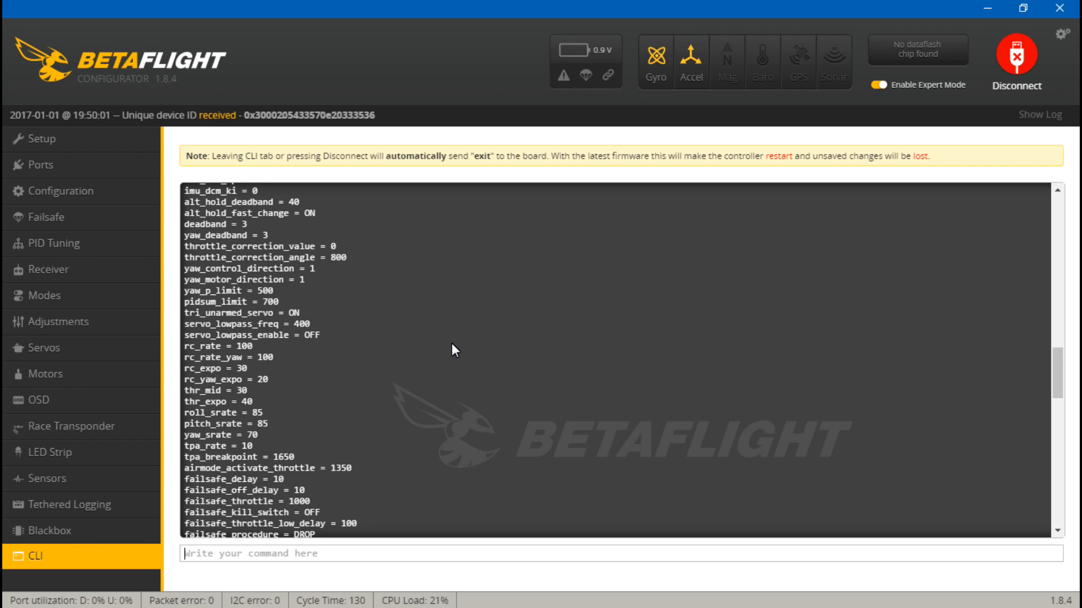
scroll(457, 361, "down", 15)
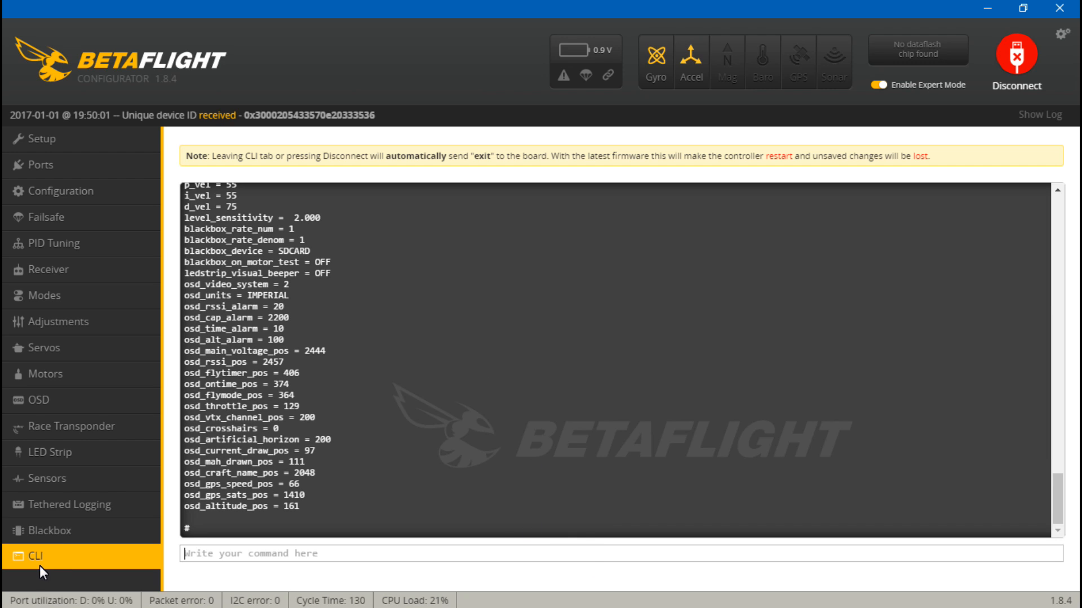
Step: Run the mmix command in the CLI to list the motor mixer values
left_click(846, 559)
type("mmix")
key("Return")
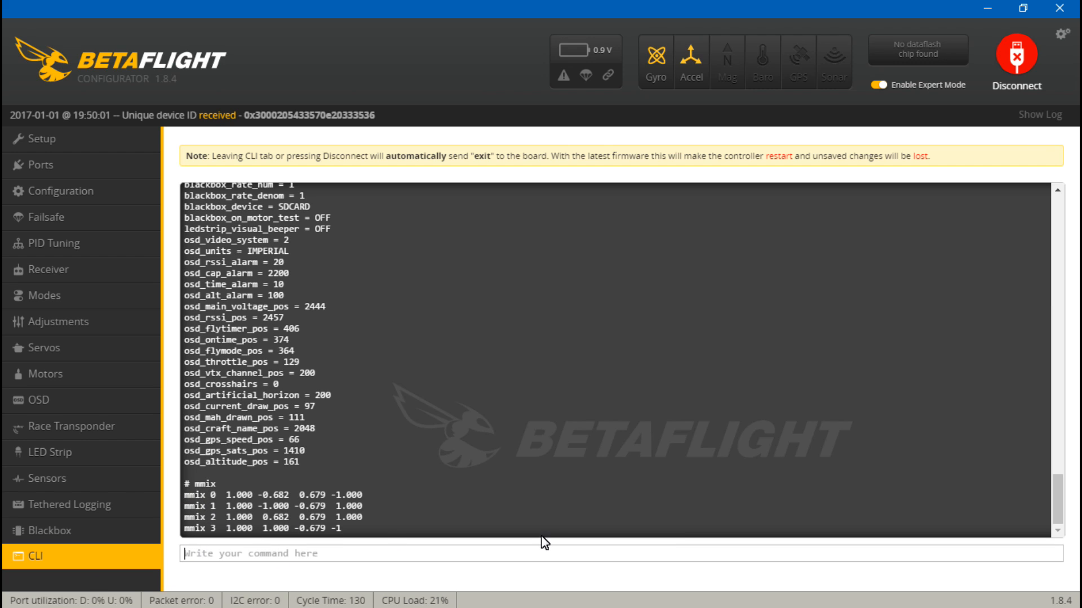
Step: Run the dump all command in the CLI and look through the full configuration output
type("dump all")
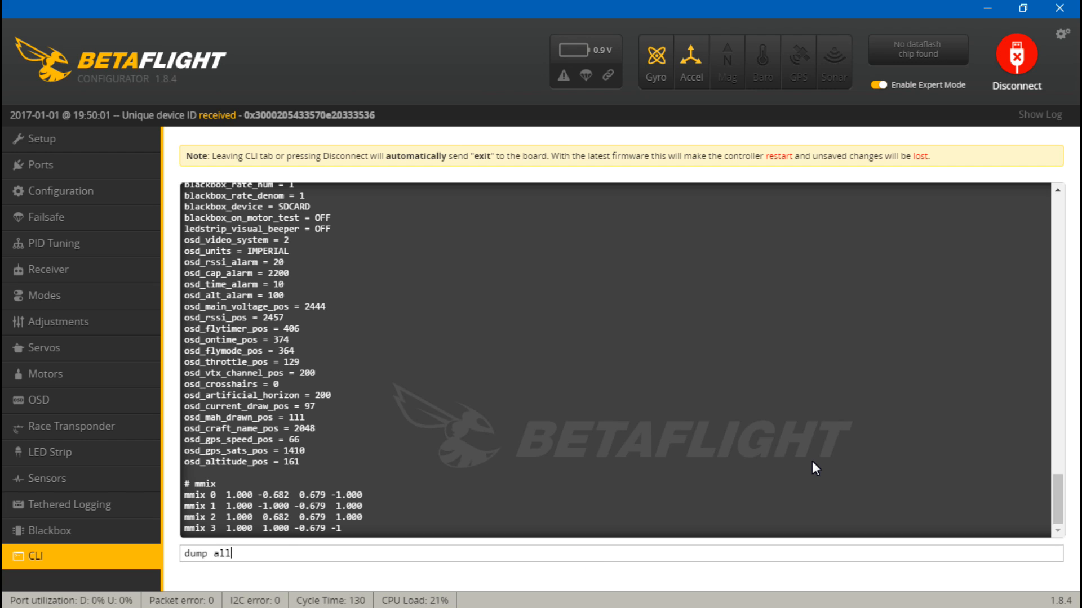
key("Return")
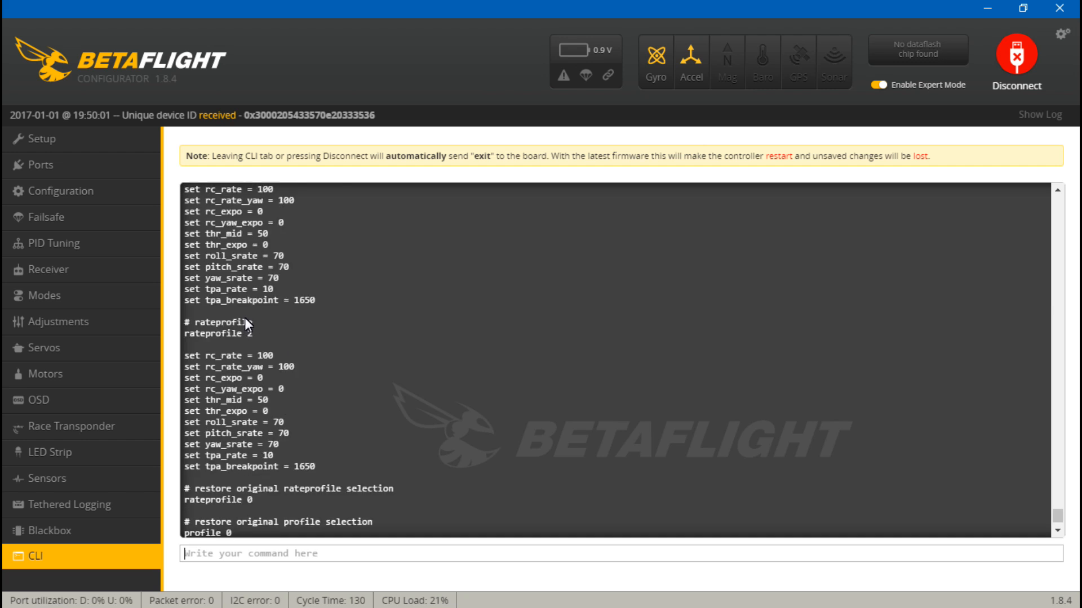
scroll(226, 270, "up", 5)
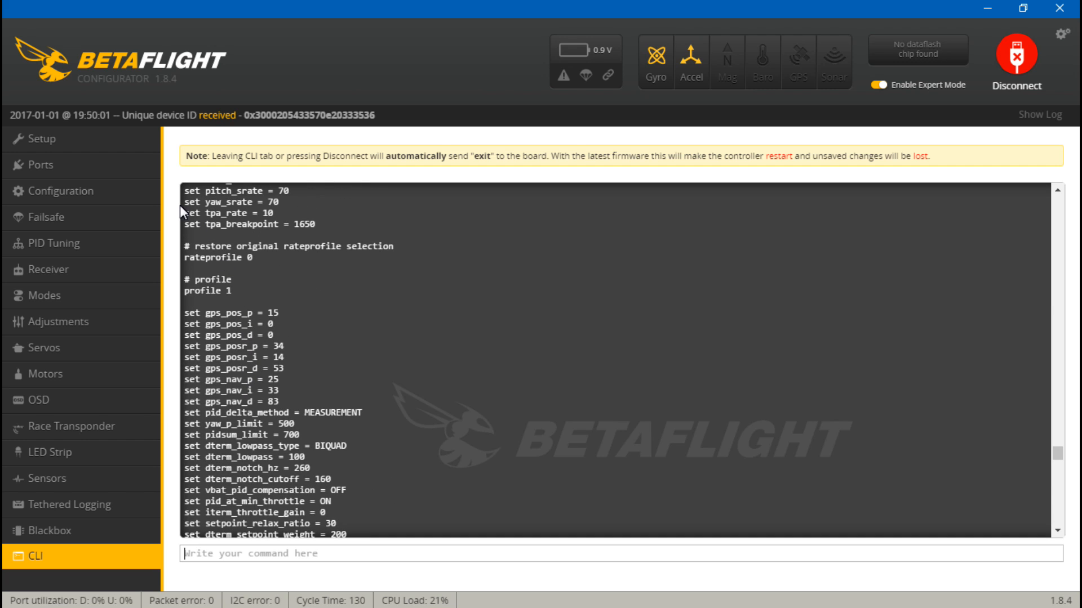
scroll(312, 406, "down", 5)
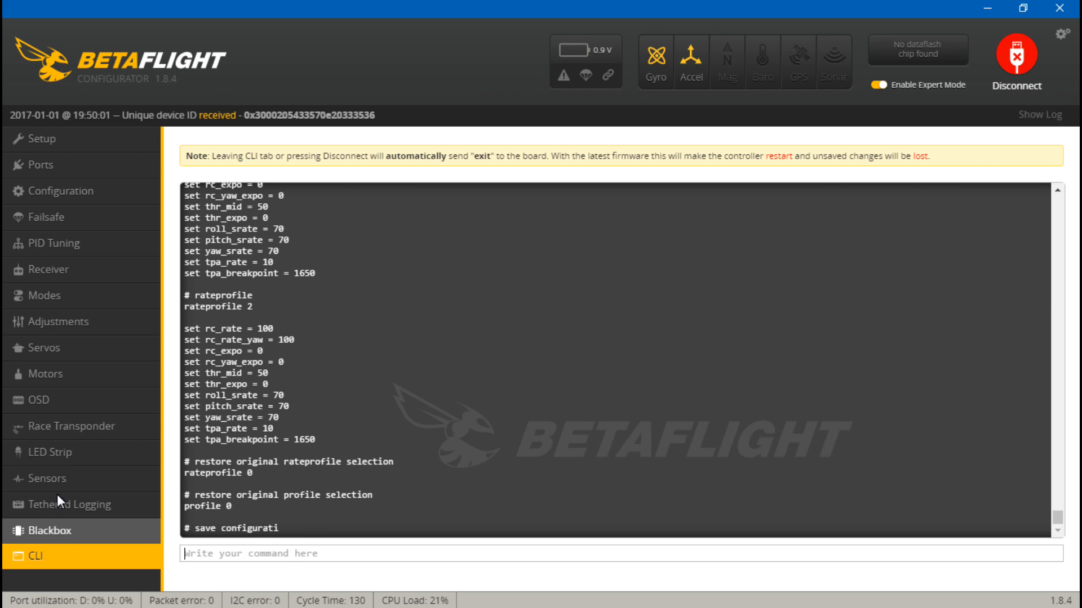
Step: Run the status command and the version command in the CLI to check the board's state and firmware version
type("status")
key("Return")
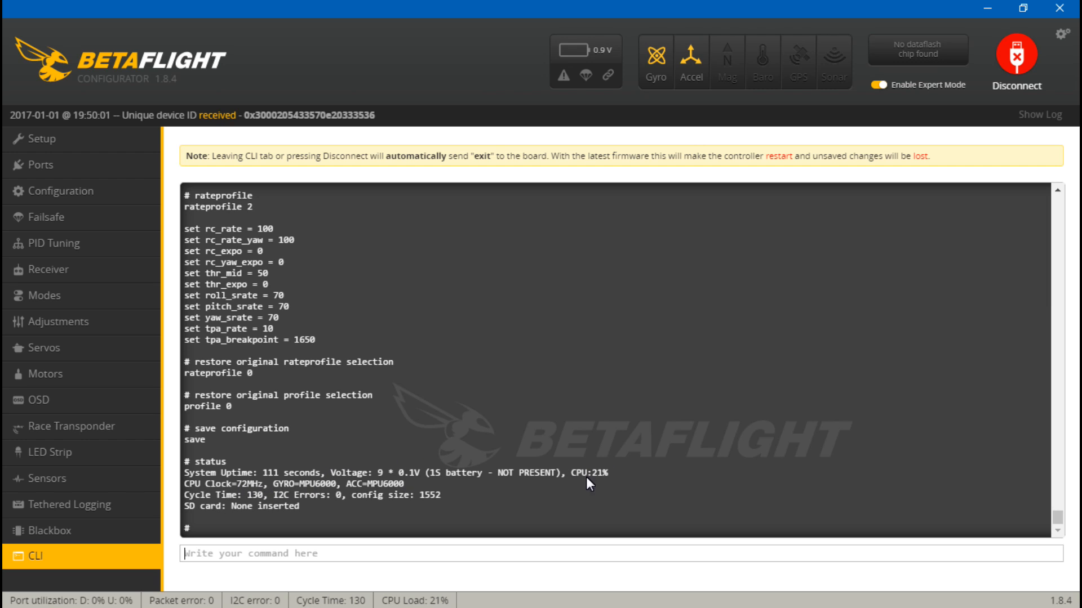
left_click(479, 558)
type("v")
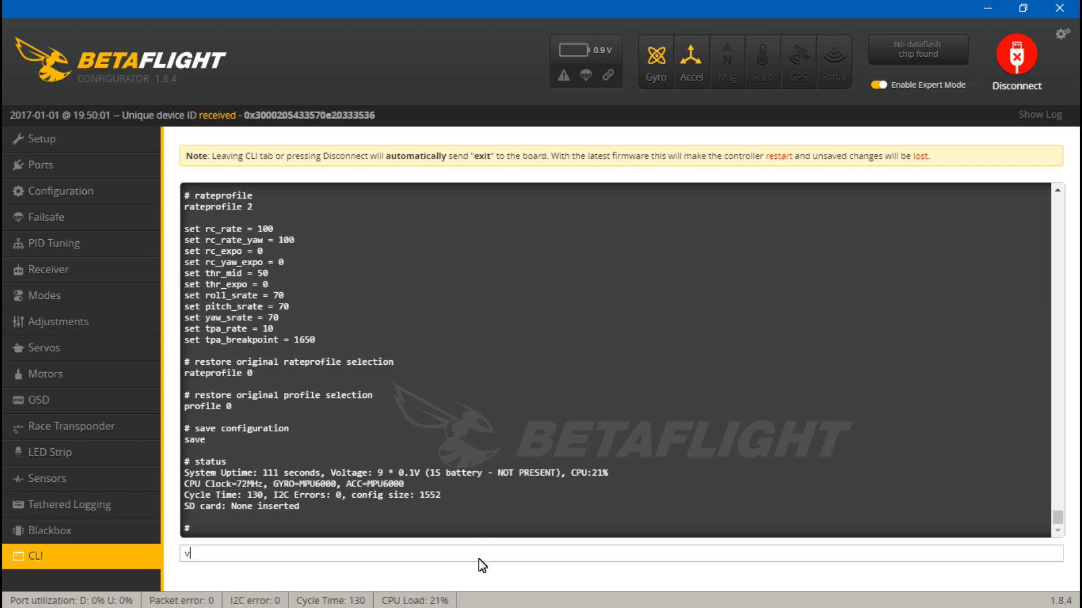
type("ersion")
key("Return")
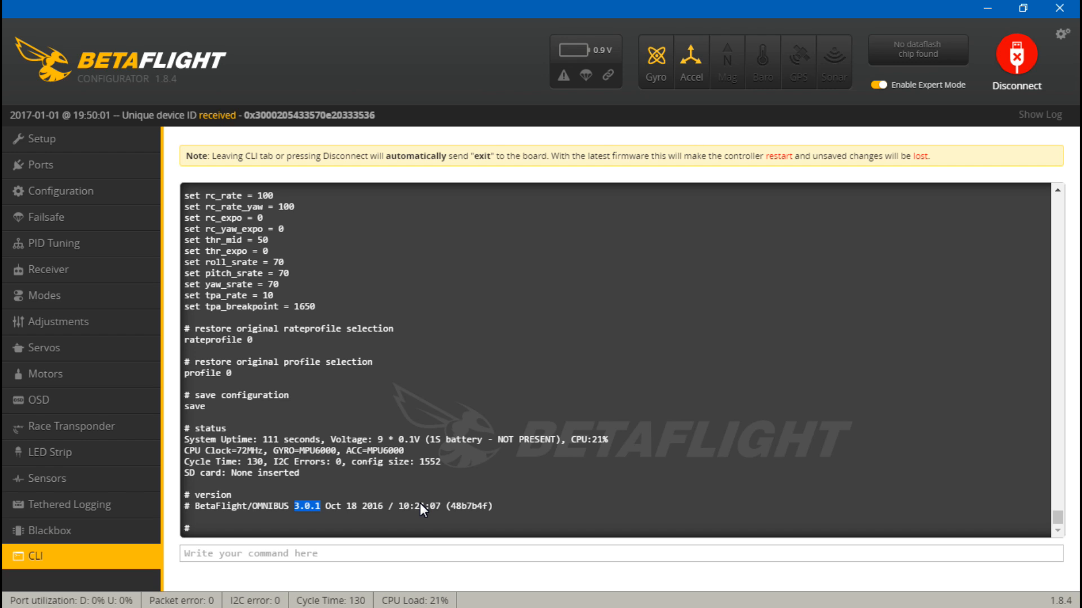
Step: Run the beeper list command in the CLI to list the available beeper conditions
left_click(455, 558)
type("beeper list")
key("Return")
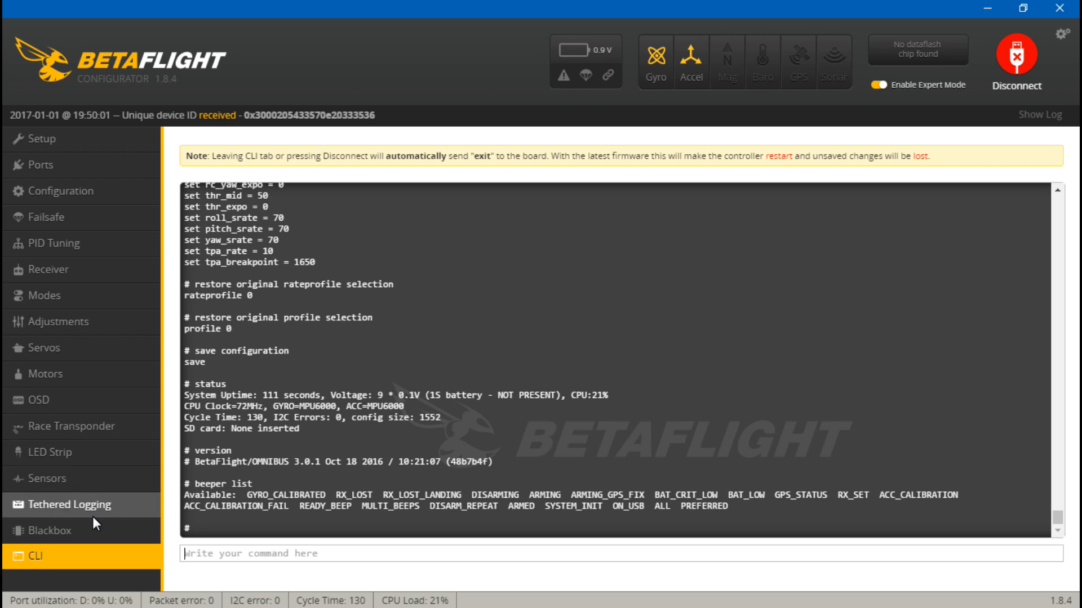
Step: Disconnect the flight controller and close Betaflight Configurator, returning to a desktop with nothing selected
left_click(1000, 53)
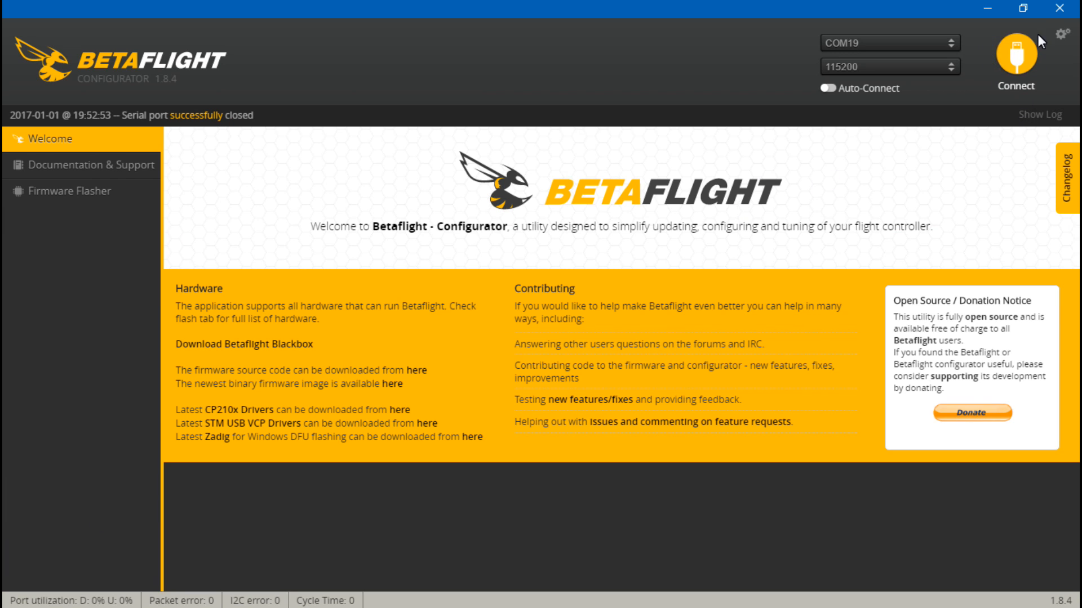
left_click(1059, 8)
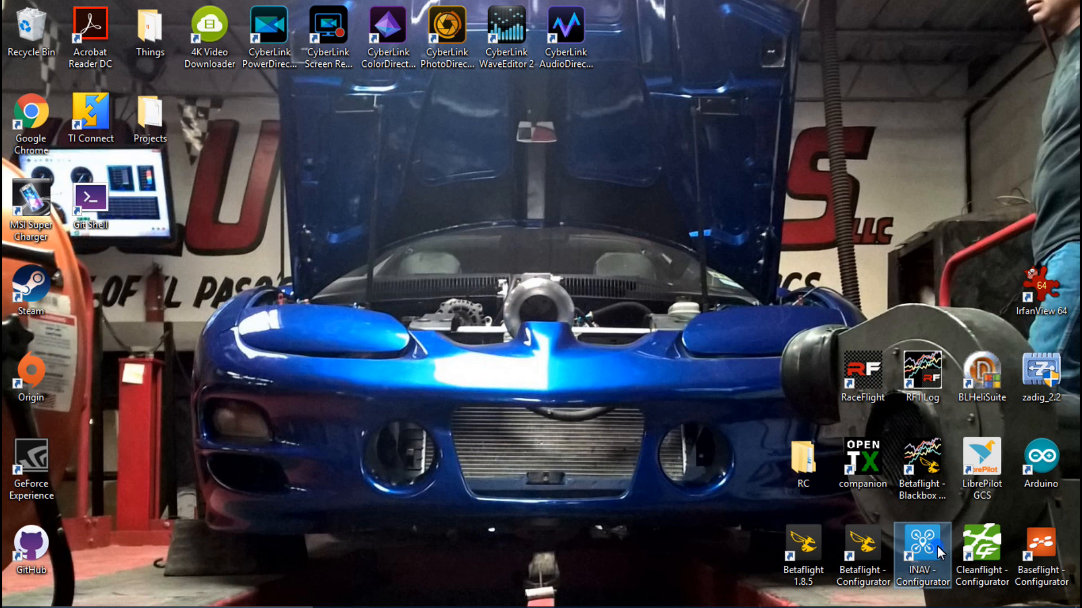
left_click(605, 342)
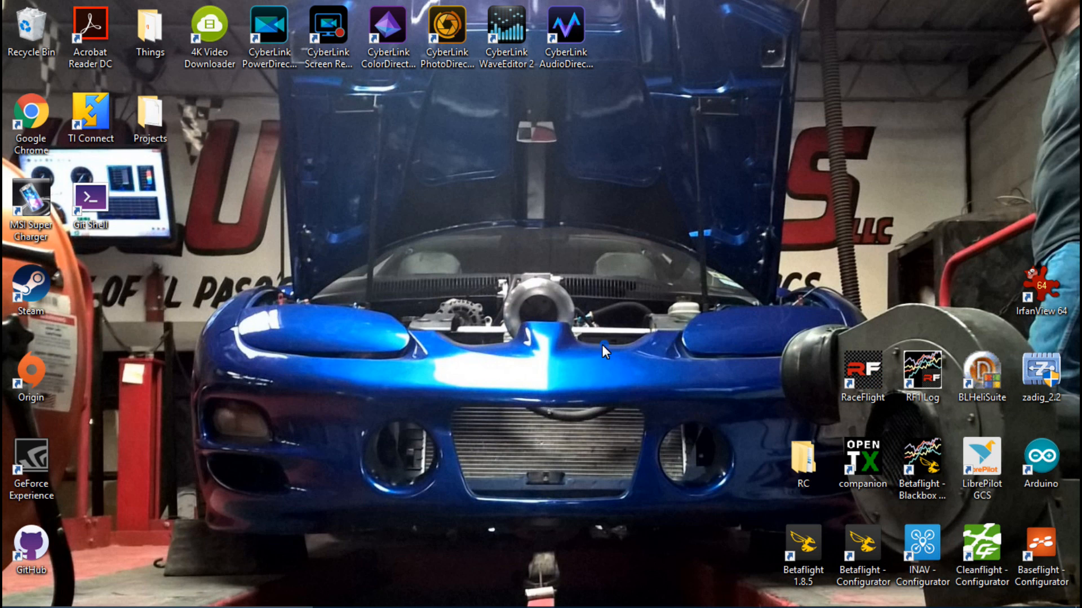